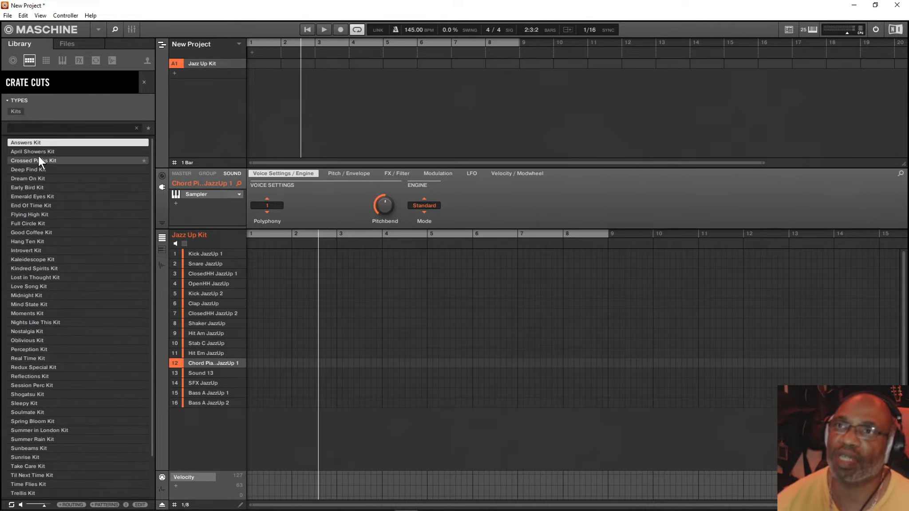
# Browse the Crate Cuts kits and load the Nights Like This Kit into group A
pyautogui.click(37, 152)
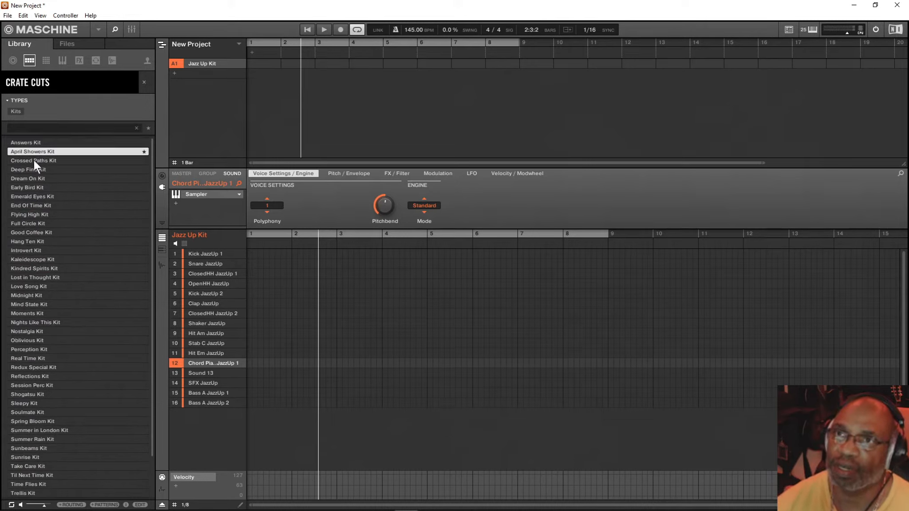
pyautogui.click(34, 163)
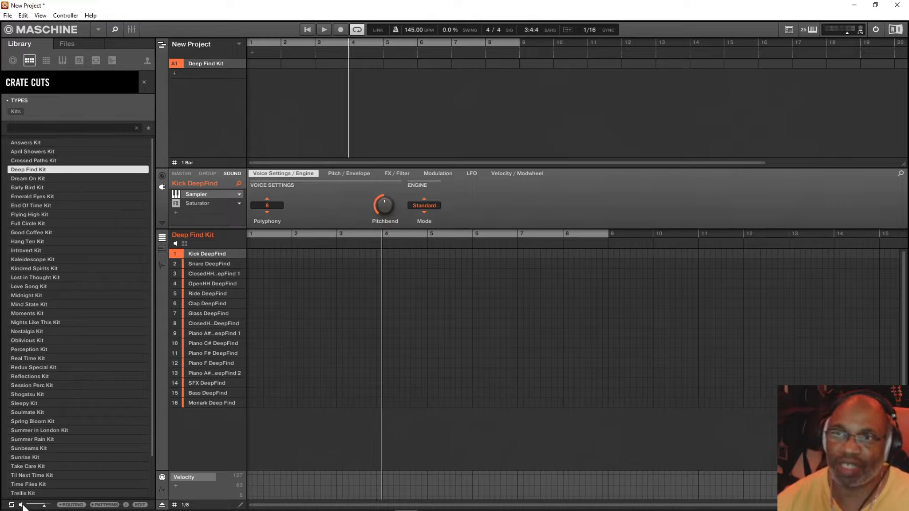
pyautogui.click(25, 323)
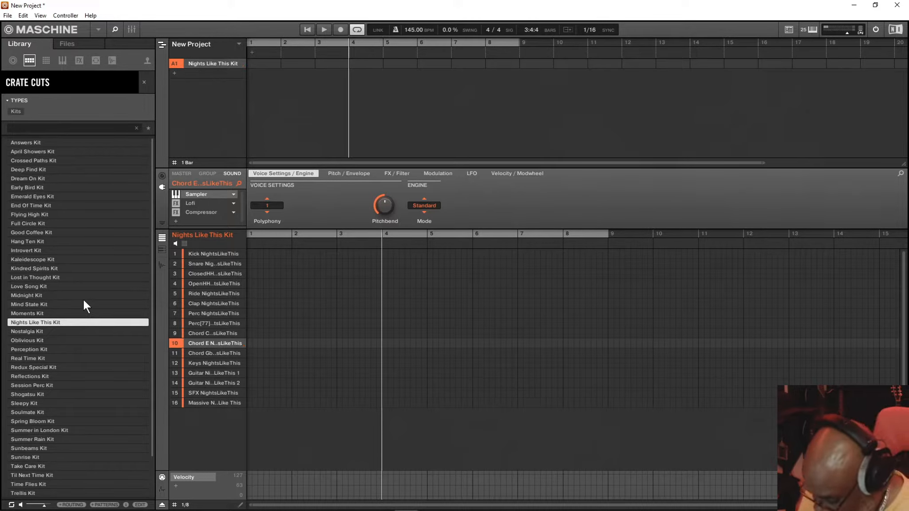
# Record an eight-bar pattern with the Chord E sound and shift its last two notes slightly later
pyautogui.click(322, 31)
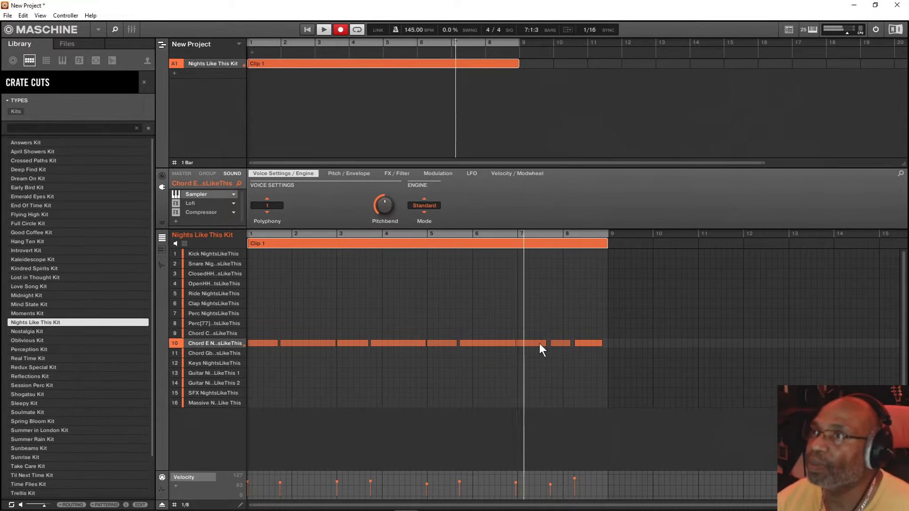
pyautogui.click(587, 341)
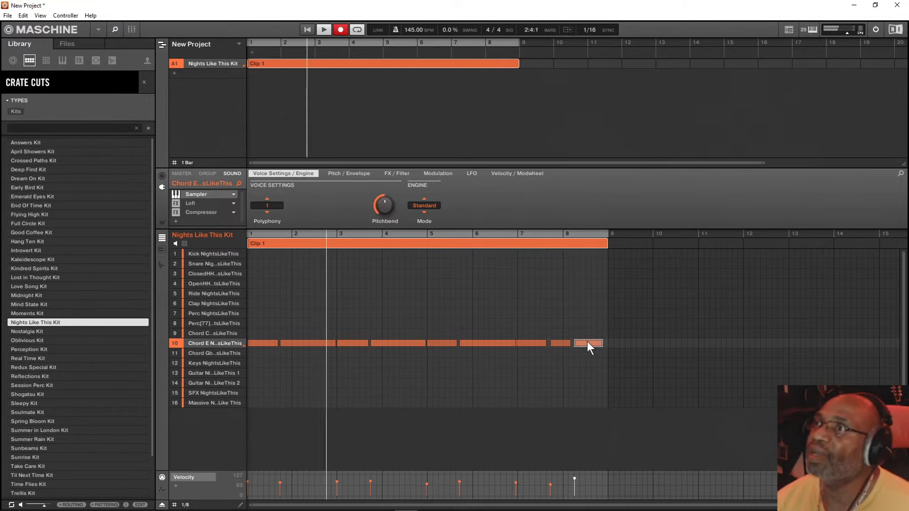
pyautogui.moveTo(587, 342)
pyautogui.mouseDown()
pyautogui.moveTo(567, 342)
pyautogui.moveTo(575, 345)
pyautogui.mouseUp()
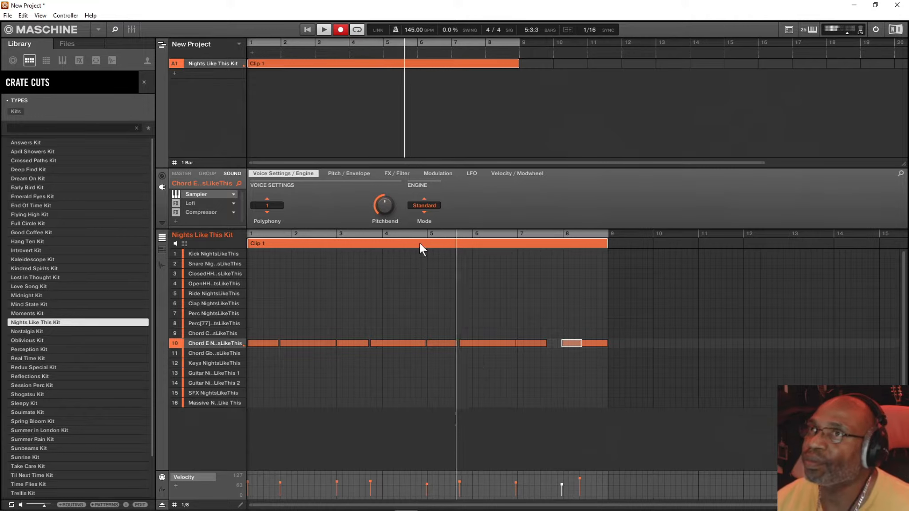
# Stop recording and play the chord pattern back from the start
pyautogui.click(319, 27)
pyautogui.click(310, 27)
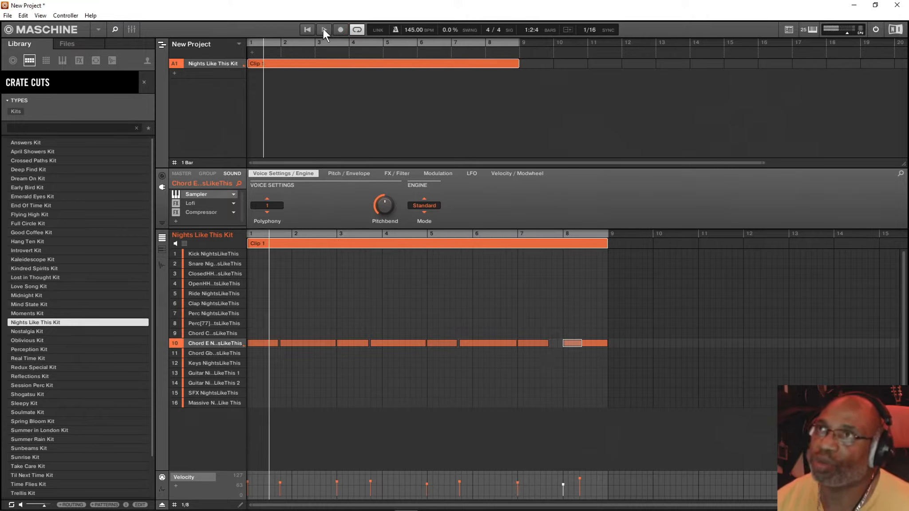
pyautogui.click(473, 45)
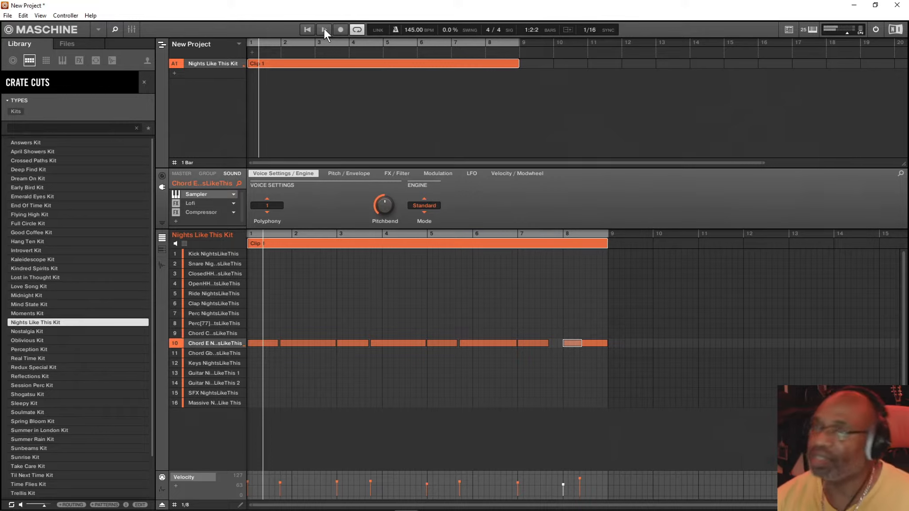
# Add a second group and duplicate the Nights Like This Kit group with its clip into it
pyautogui.click(174, 72)
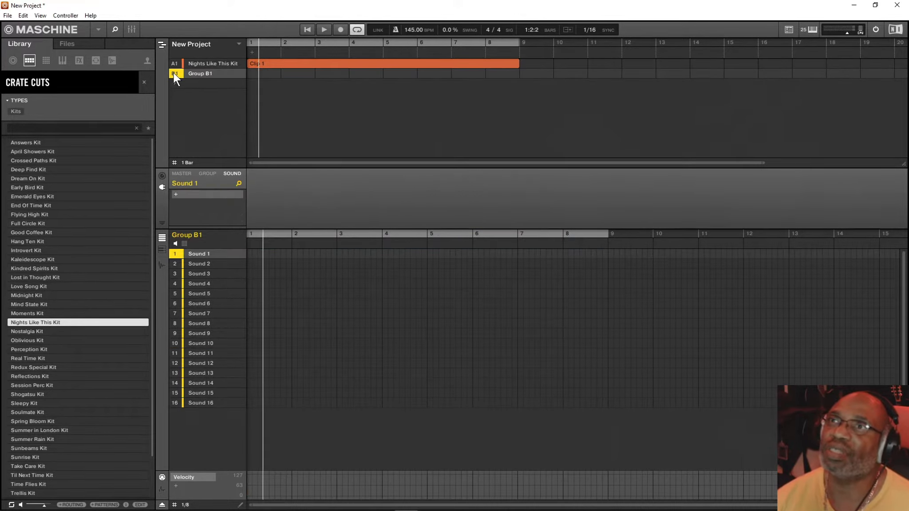
pyautogui.click(201, 63)
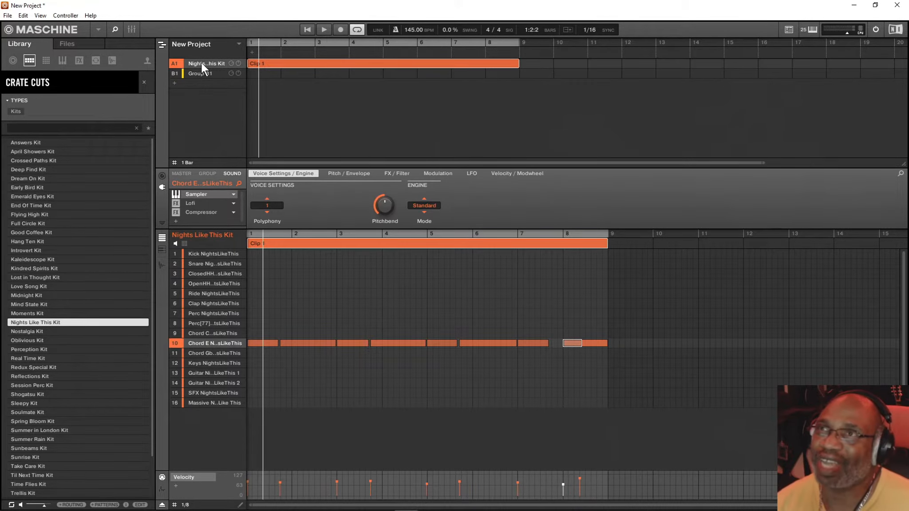
pyautogui.rightClick(201, 63)
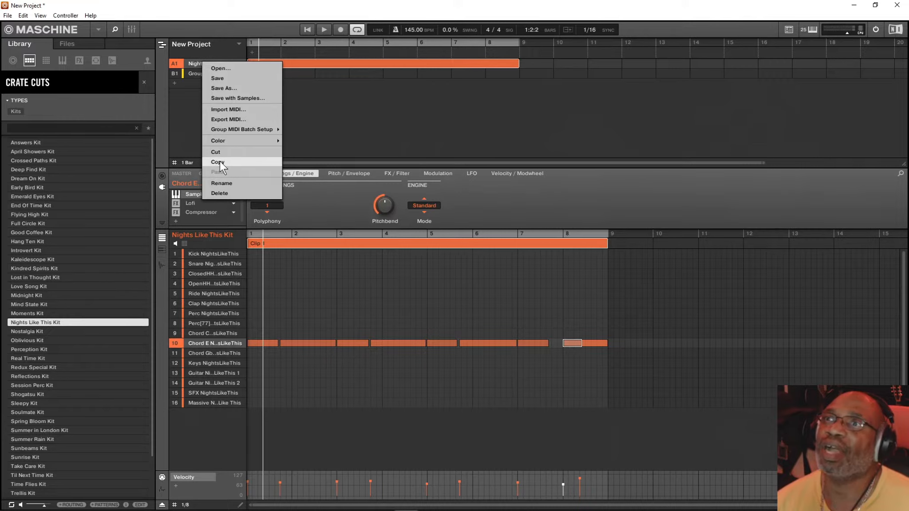
pyautogui.click(219, 161)
pyautogui.click(199, 72)
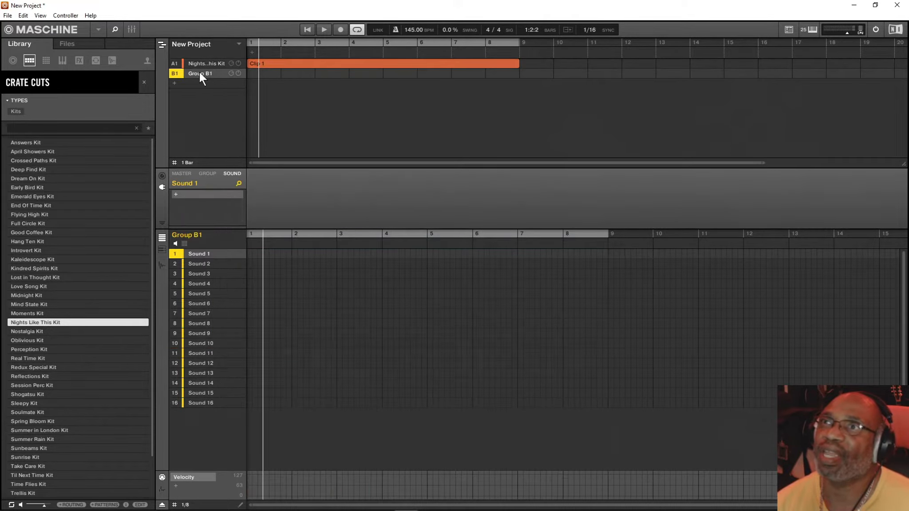
pyautogui.rightClick(199, 72)
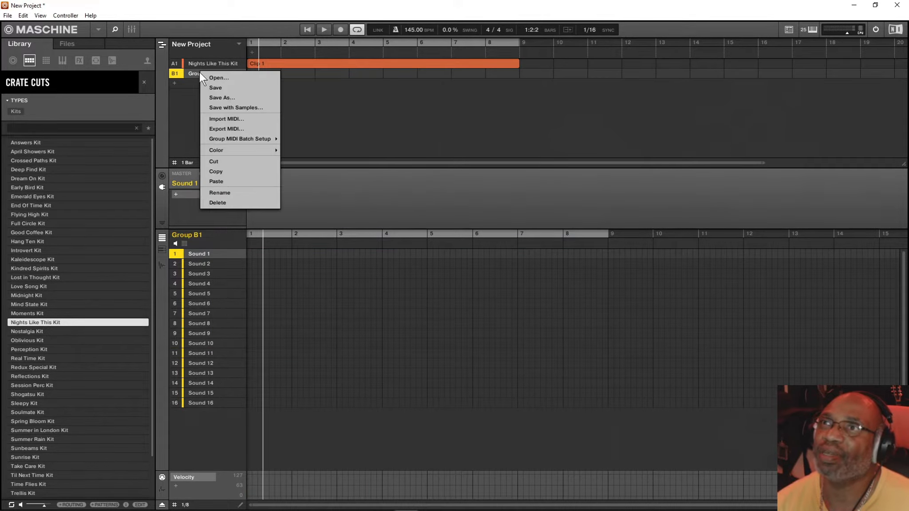
pyautogui.click(212, 180)
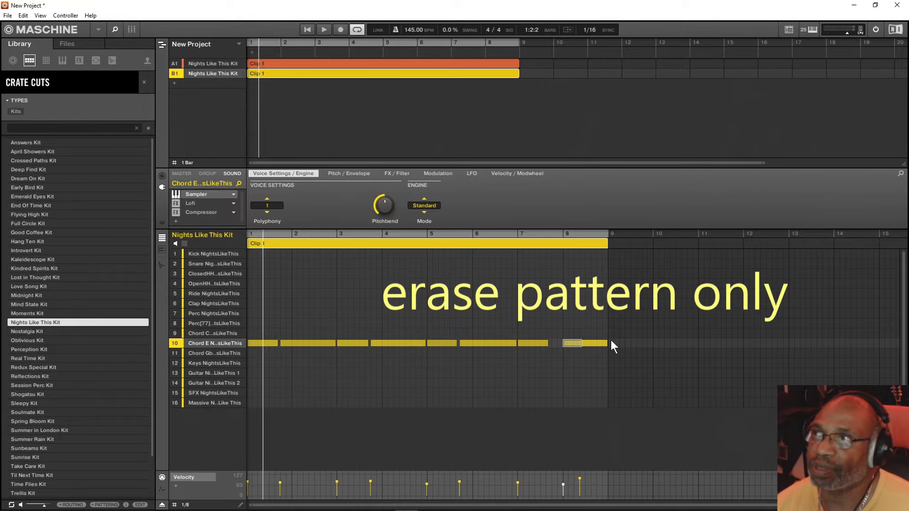
# Erase all Chord E notes from the clip of the duplicated group B, keeping the kit
pyautogui.moveTo(549, 347); pyautogui.dragTo(418, 350)
pyautogui.moveTo(291, 348); pyautogui.dragTo(242, 346)
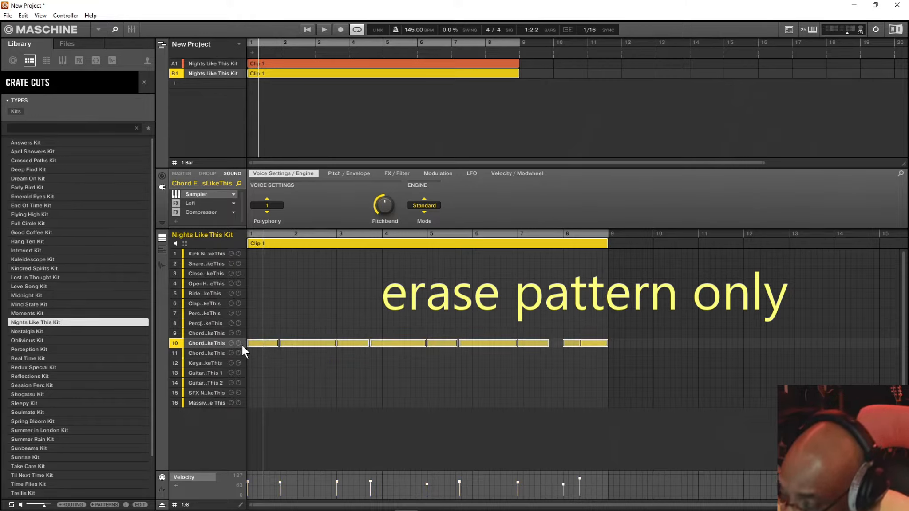
pyautogui.press('Delete')
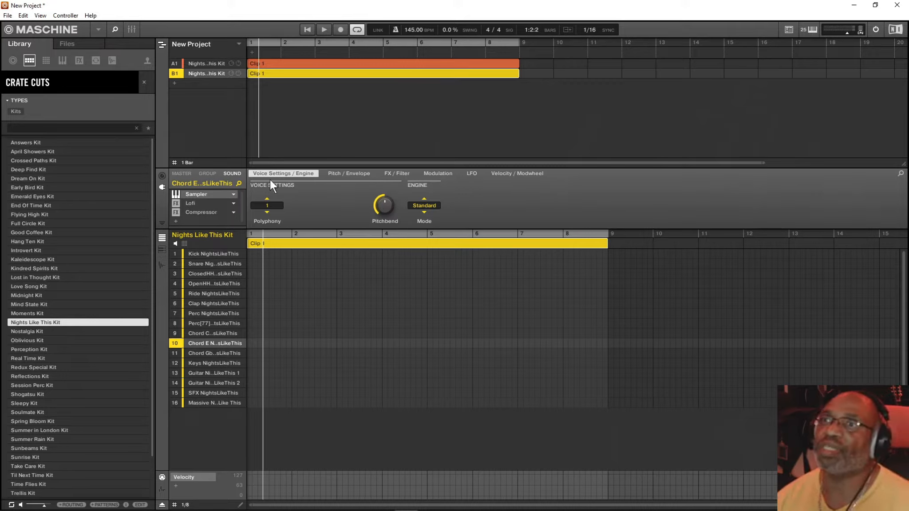
# With playback running, place a Clap hit on beat 3 and a Perc hit on beat 4 of all eight bars in group B
pyautogui.moveTo(234, 308)
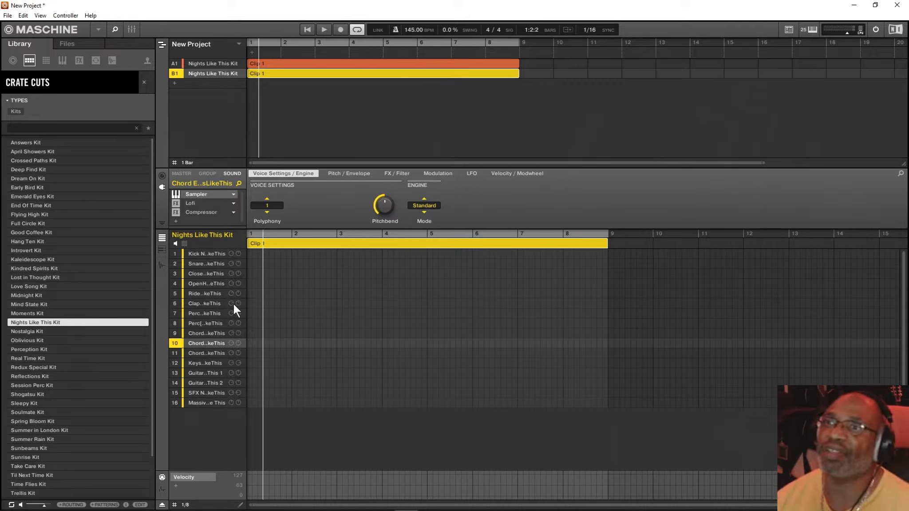
pyautogui.click(207, 263)
pyautogui.press('space')
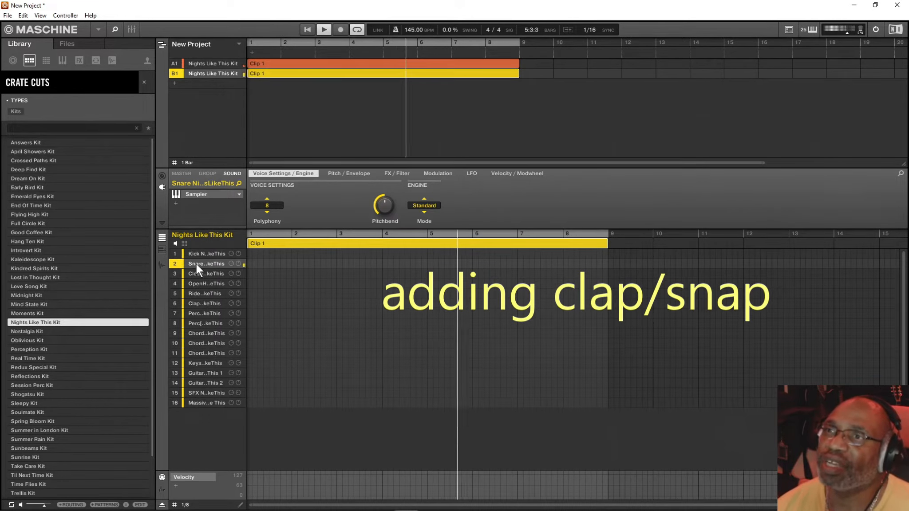
pyautogui.click(197, 304)
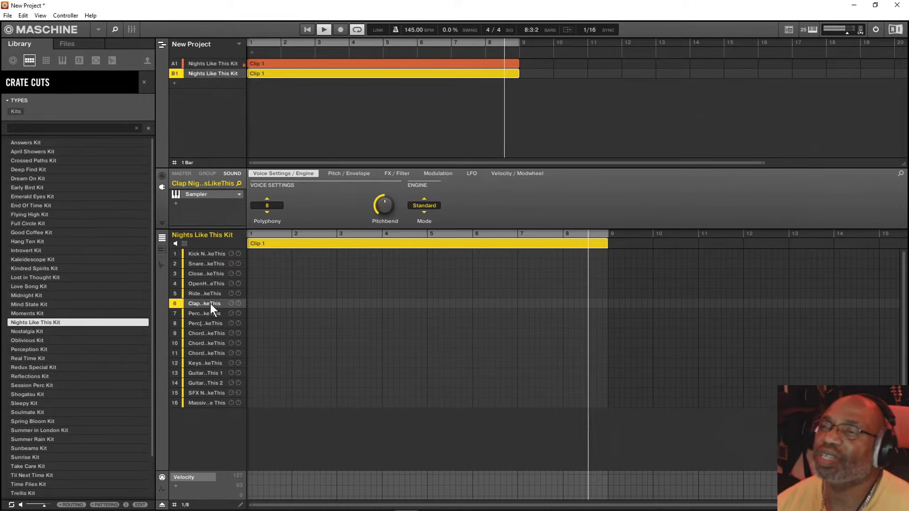
pyautogui.click(270, 304)
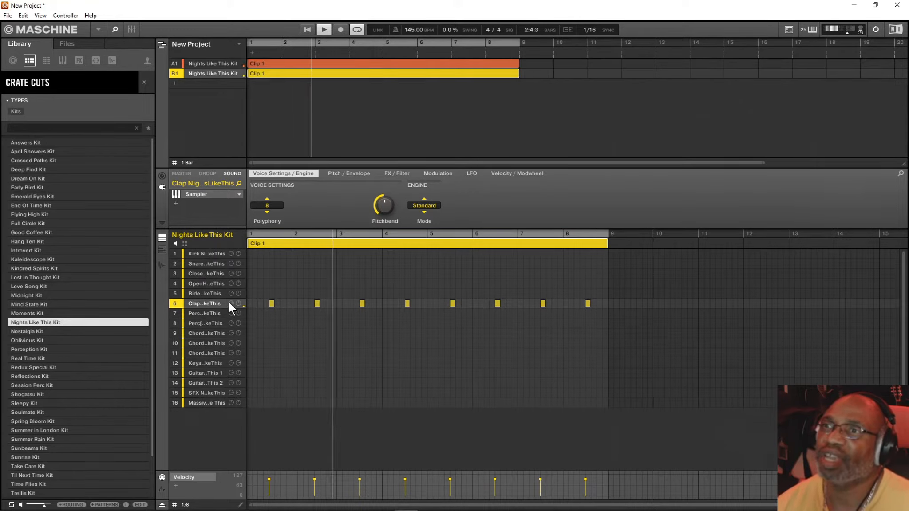
pyautogui.click(208, 314)
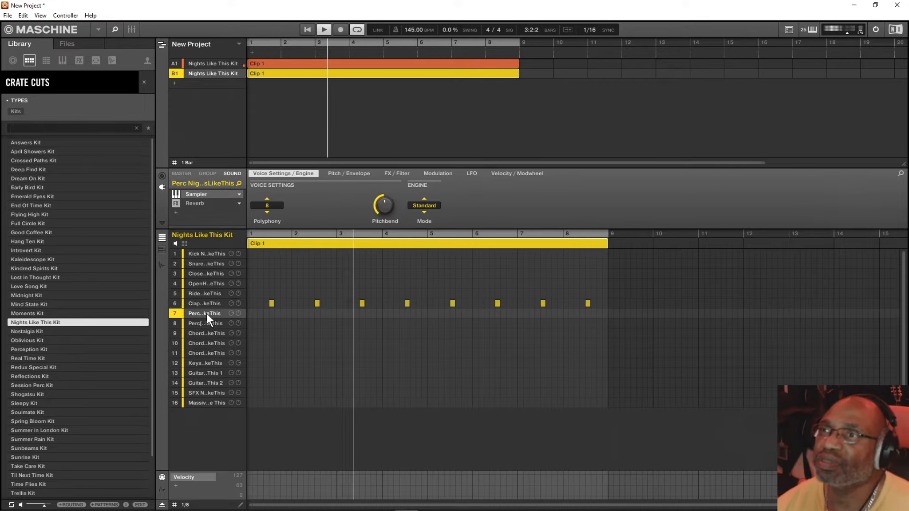
pyautogui.click(279, 312)
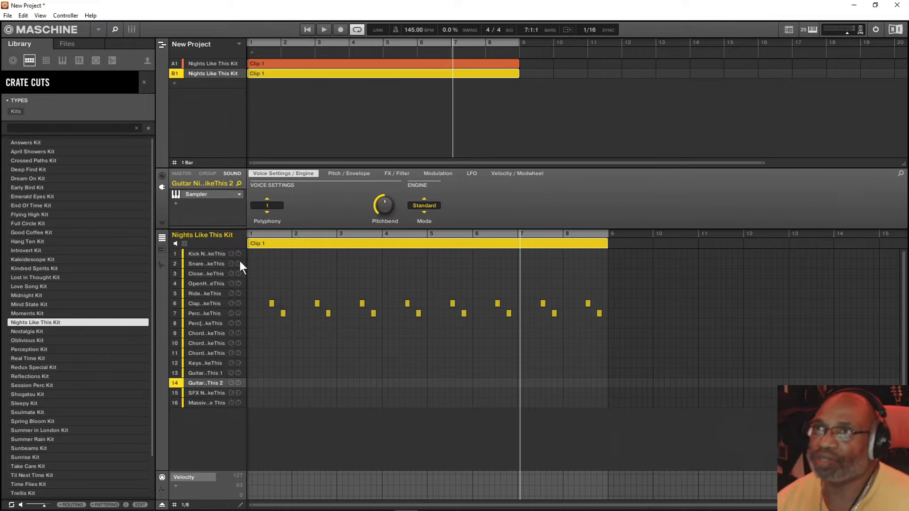
# Restart playback from the beginning and program a syncopated Kick pattern in group B's clip, starting on the first beat
pyautogui.click(306, 29)
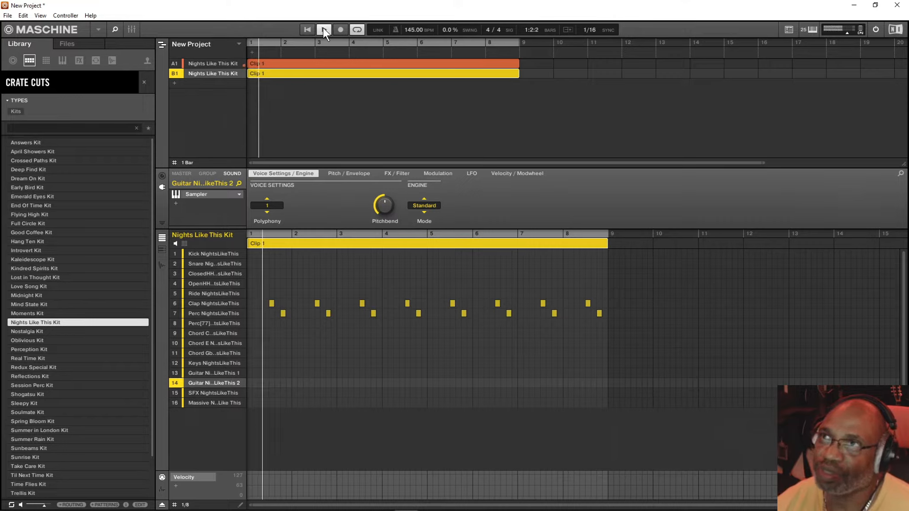
pyautogui.click(208, 254)
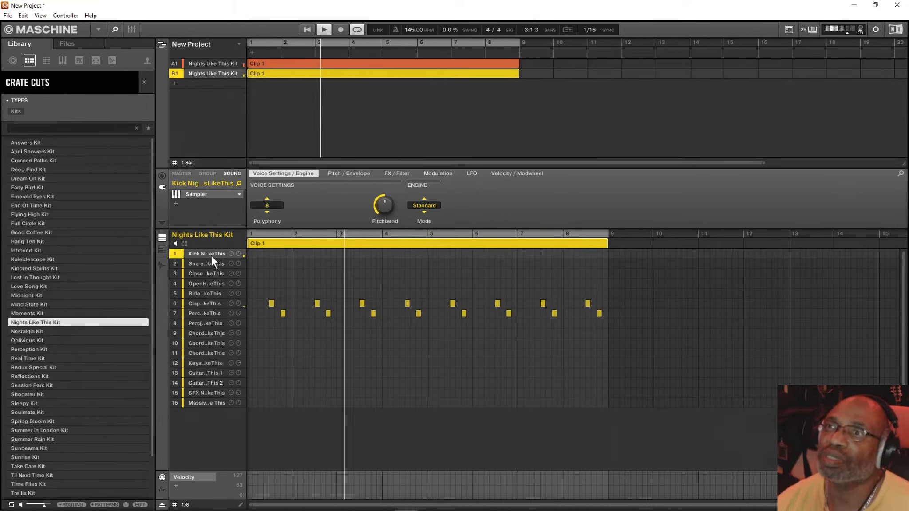
pyautogui.click(249, 253)
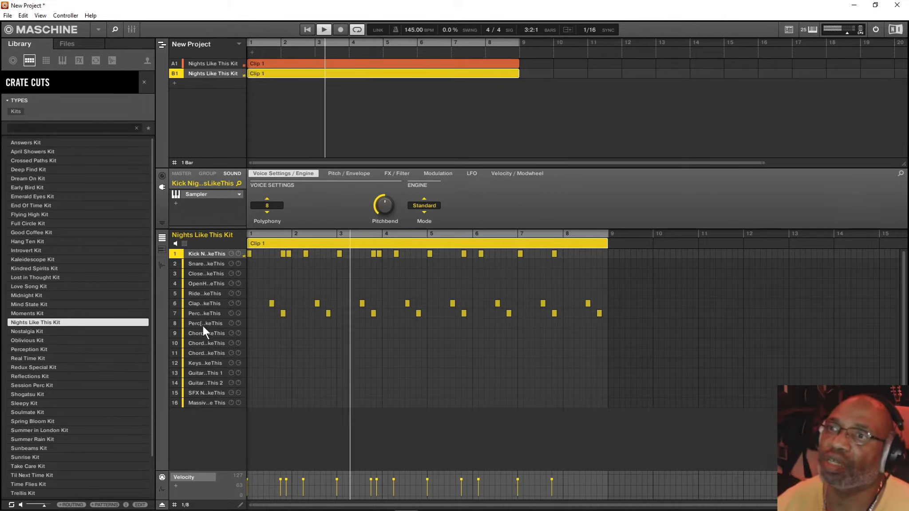
# Audition group B's percussion loop, keys, guitar, SFX, chord and Massive sounds against the running beat
pyautogui.click(195, 364)
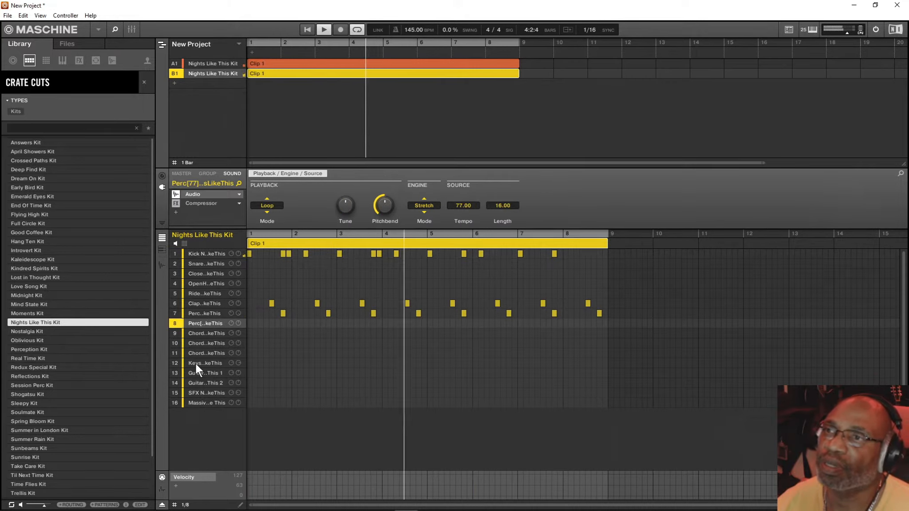
pyautogui.click(196, 373)
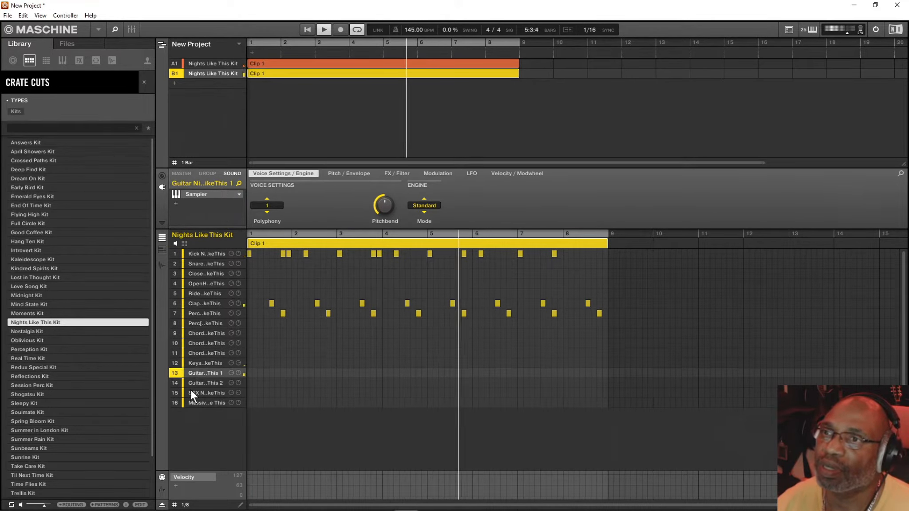
pyautogui.click(190, 383)
pyautogui.click(192, 392)
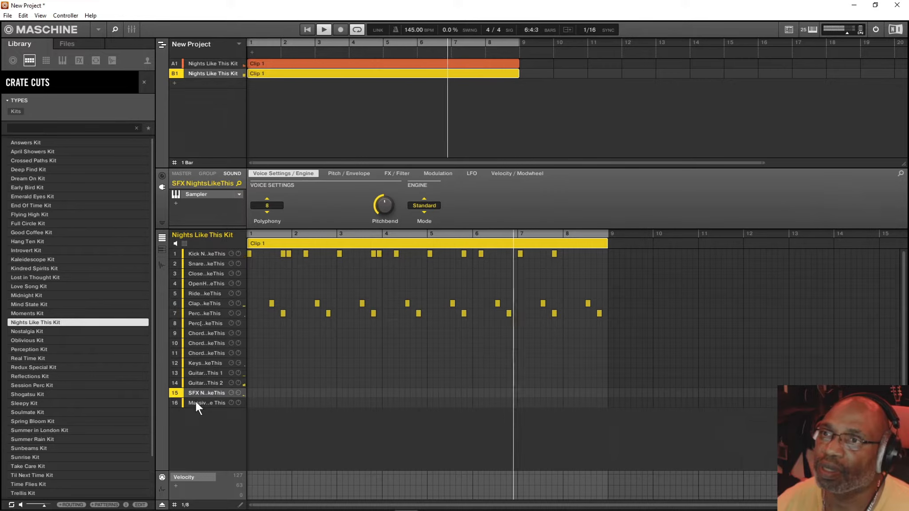
pyautogui.click(196, 402)
pyautogui.click(202, 343)
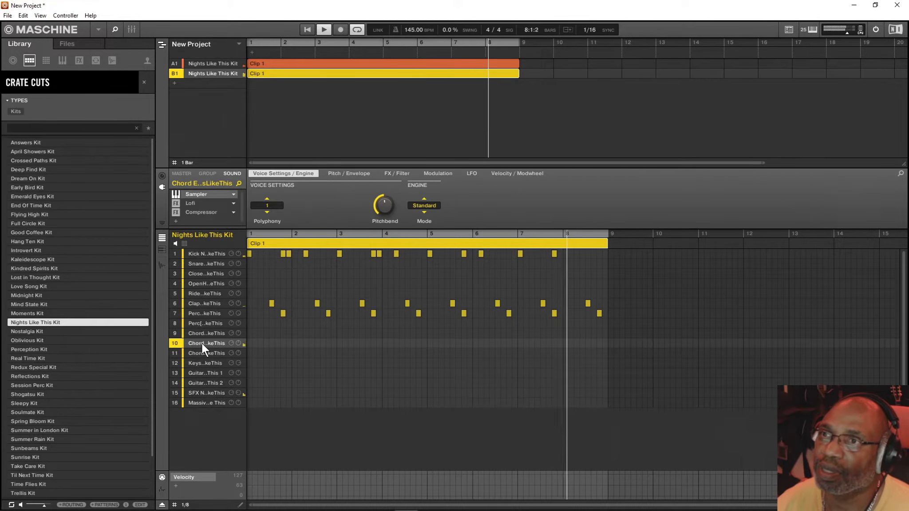
pyautogui.click(199, 332)
pyautogui.click(200, 401)
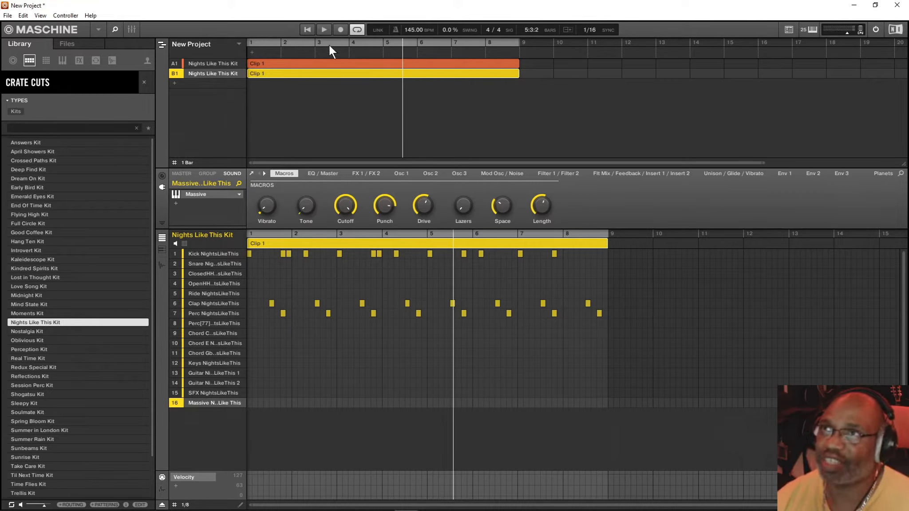
# Add a third group and load the Real Time Kit into it
pyautogui.moveTo(185, 253)
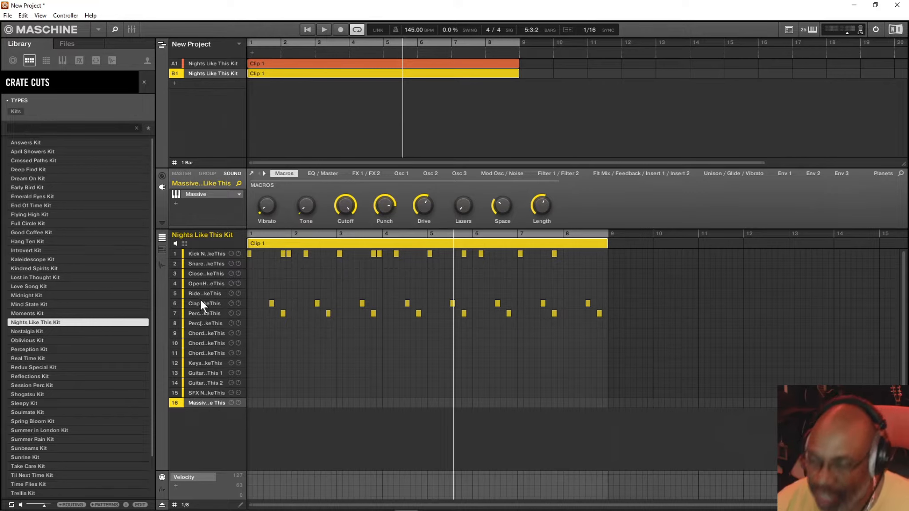
pyautogui.click(174, 83)
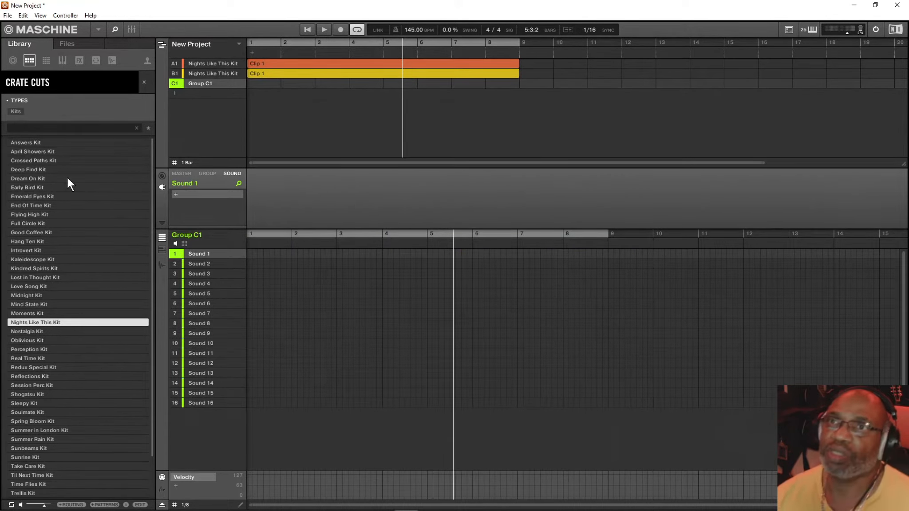
pyautogui.doubleClick(27, 358)
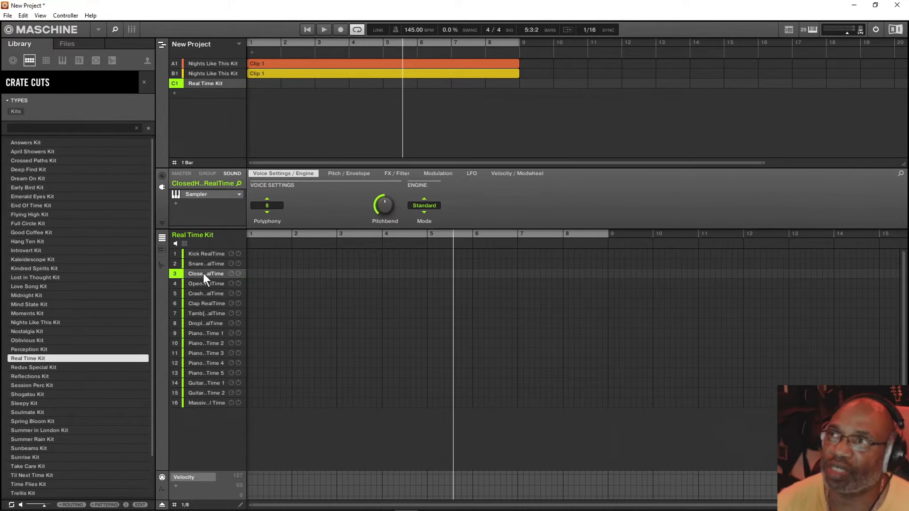
# Restart playback and fill all eight bars of the Real Time Kit's ClosedHH sound with eighth-note hits
pyautogui.click(305, 30)
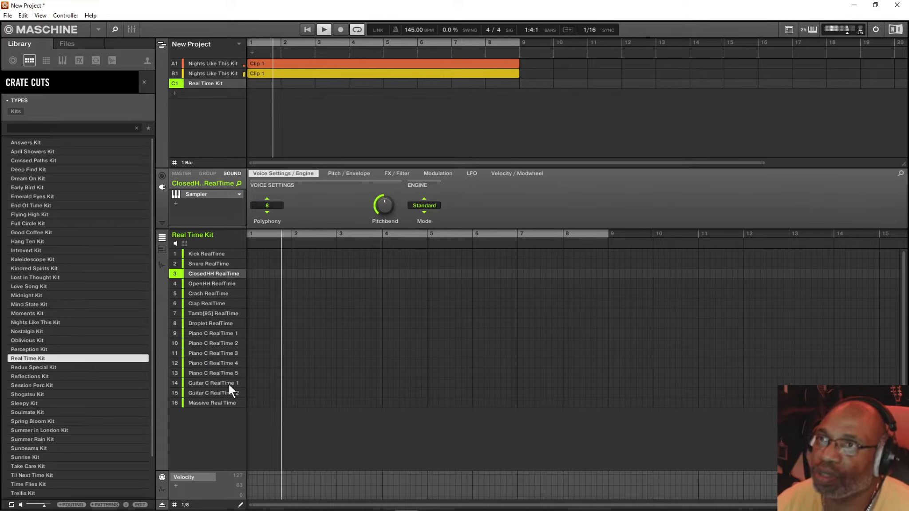
pyautogui.doubleClick(215, 274)
pyautogui.moveTo(255, 271); pyautogui.dragTo(608, 267)
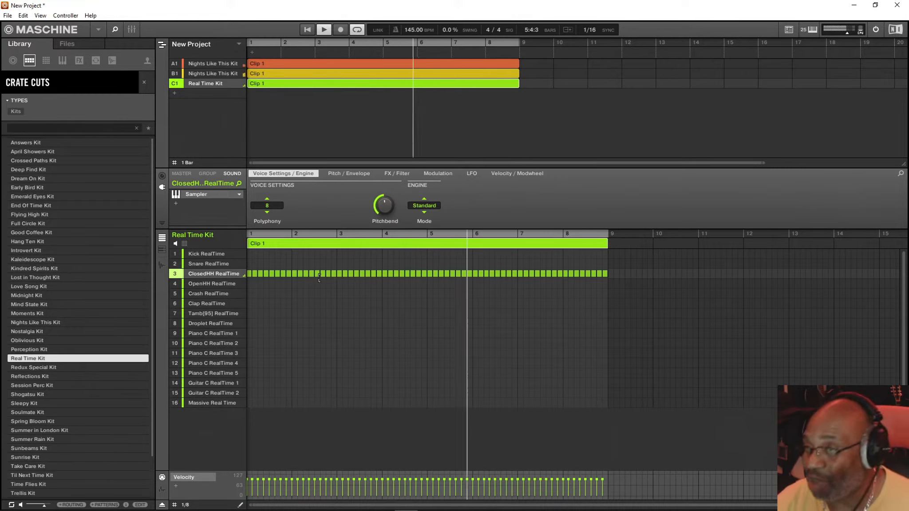
# Remove scattered ClosedHH hits across all eight bars to break the continuous eighth-note run into short groups
pyautogui.doubleClick(266, 273)
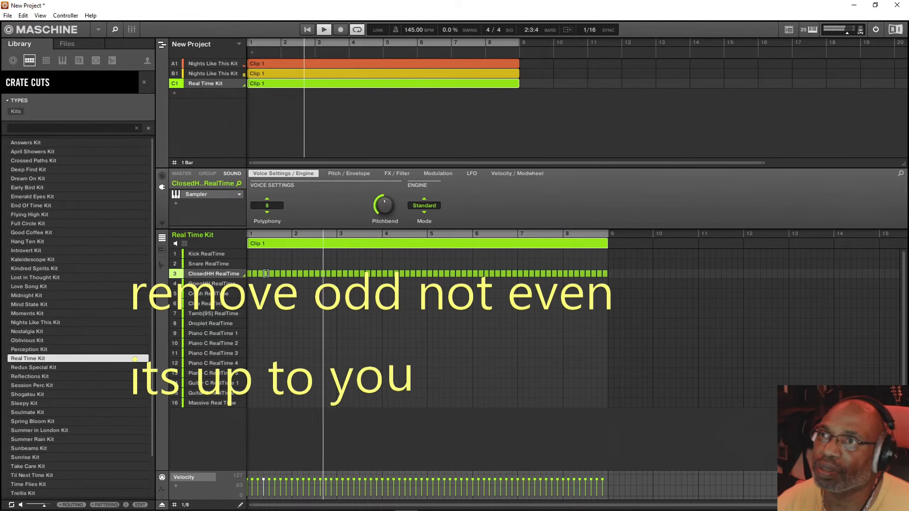
pyautogui.doubleClick(288, 274)
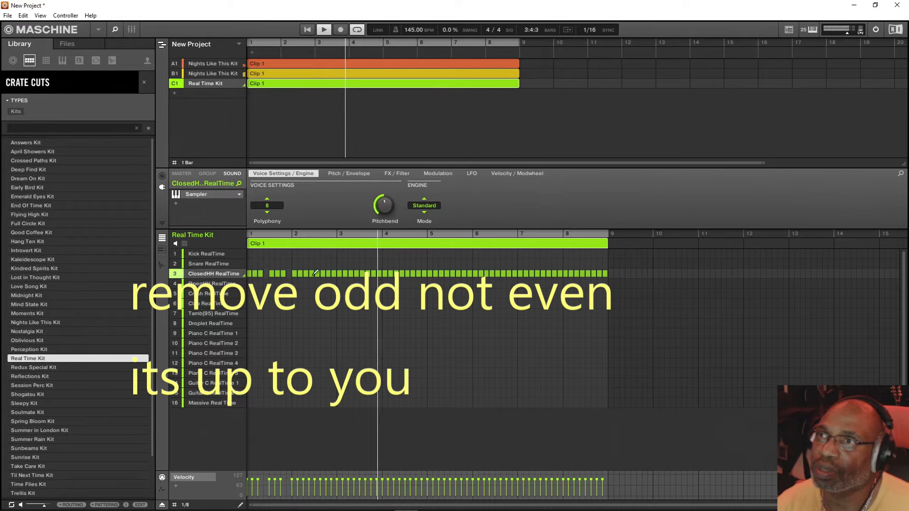
pyautogui.doubleClick(318, 274)
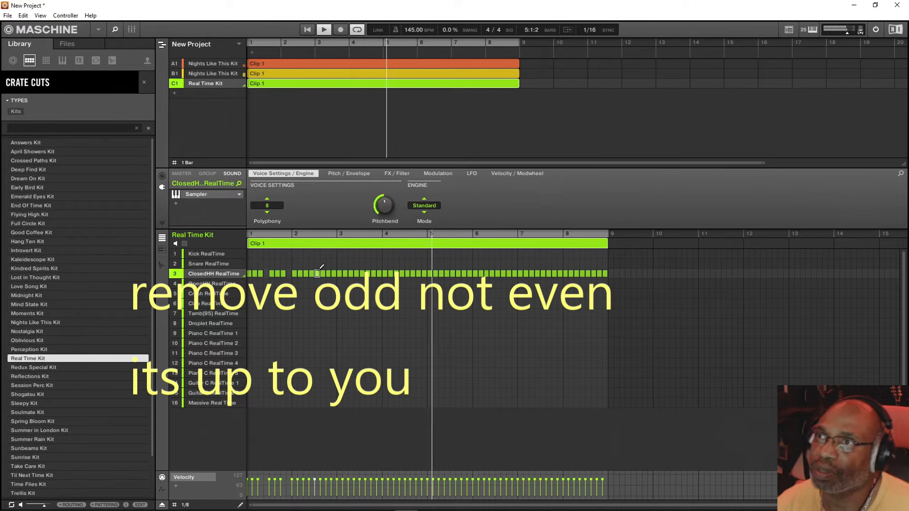
pyautogui.doubleClick(357, 274)
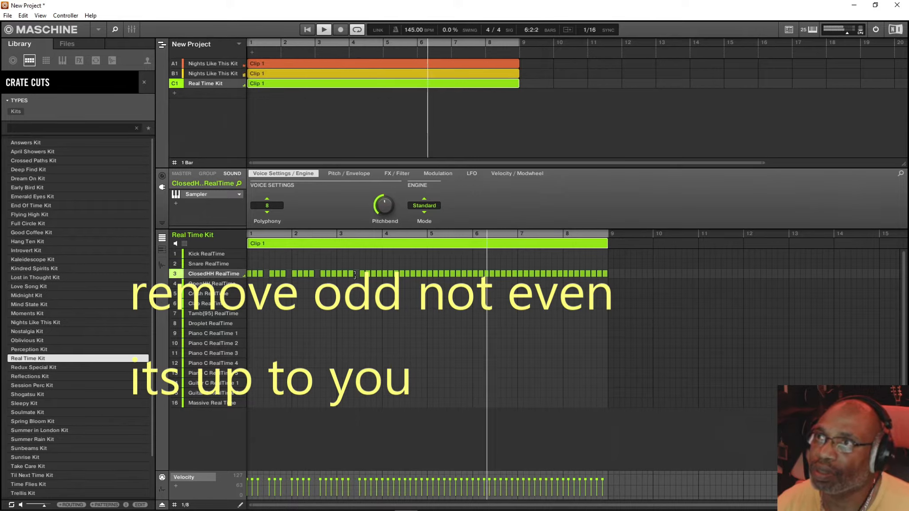
pyautogui.doubleClick(401, 274)
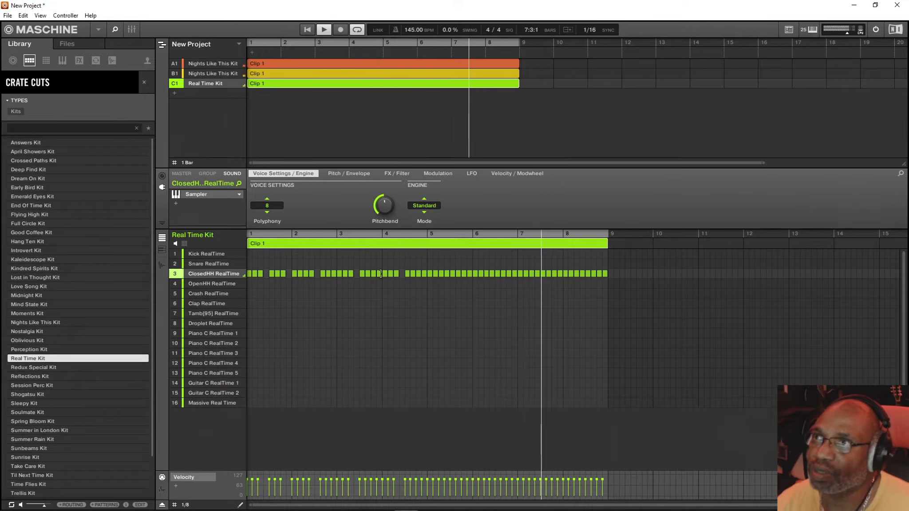
pyautogui.click(435, 273)
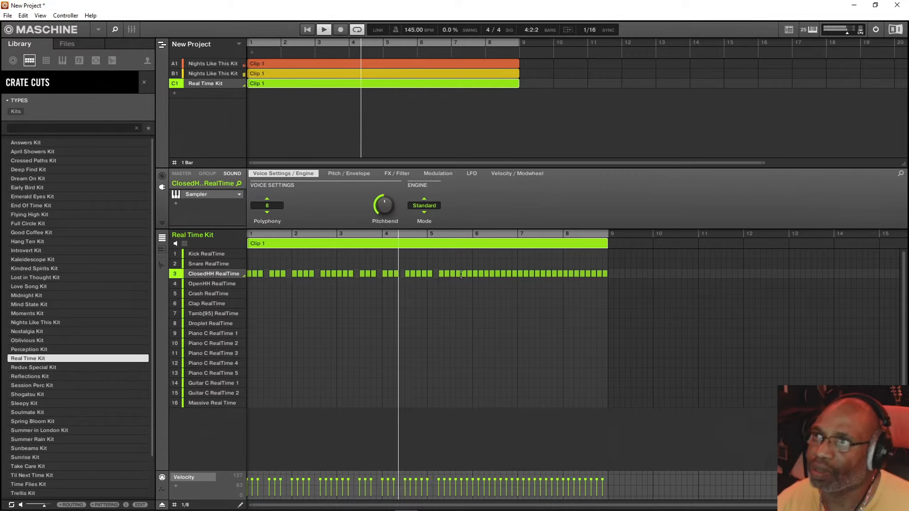
pyautogui.click(483, 273)
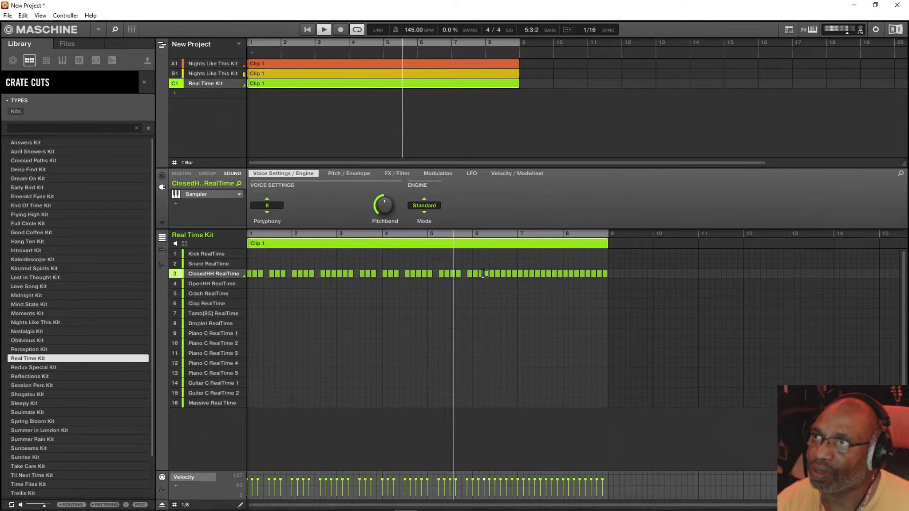
pyautogui.click(507, 273)
pyautogui.click(531, 272)
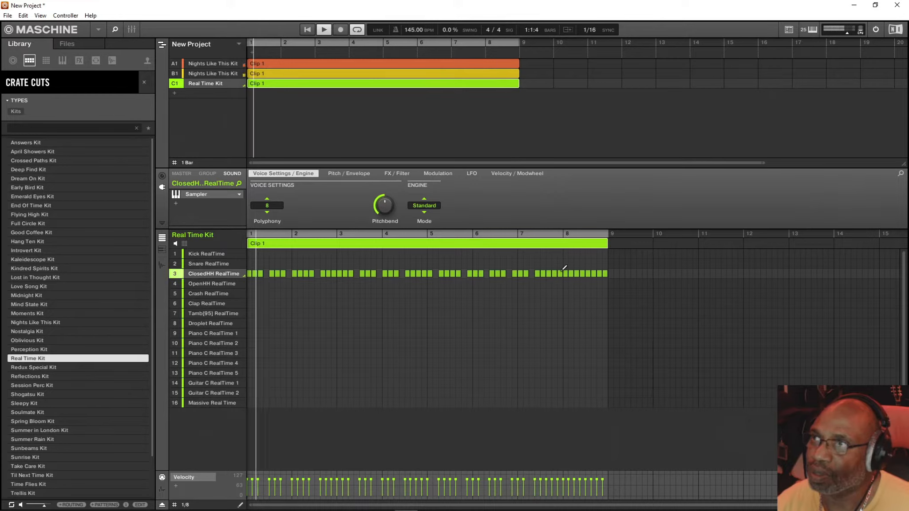
pyautogui.click(559, 273)
pyautogui.click(586, 273)
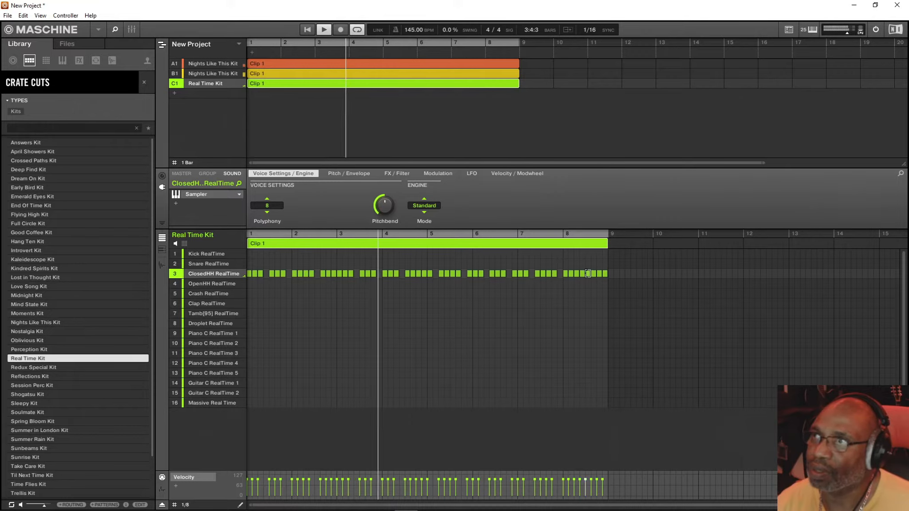
# Delete the ClosedHH hits on the first, second and fourth eighth notes of bar 6
pyautogui.click(473, 274)
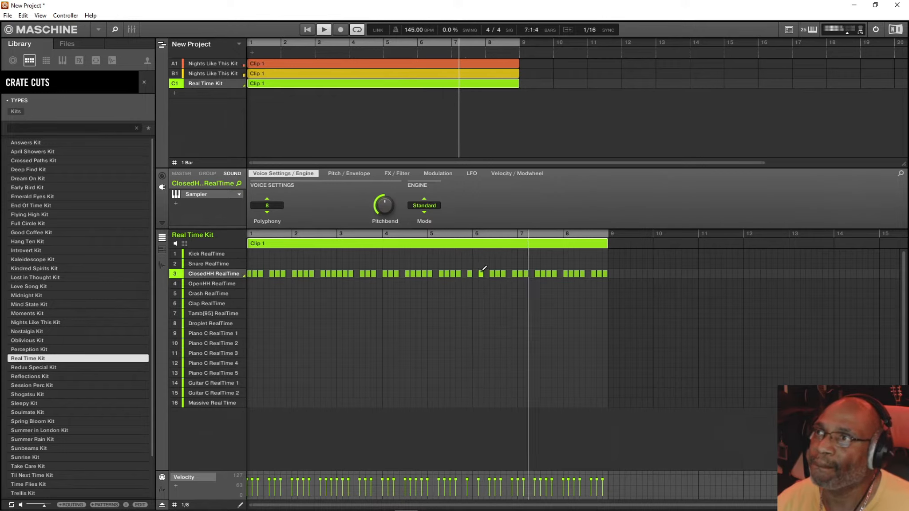
pyautogui.click(480, 273)
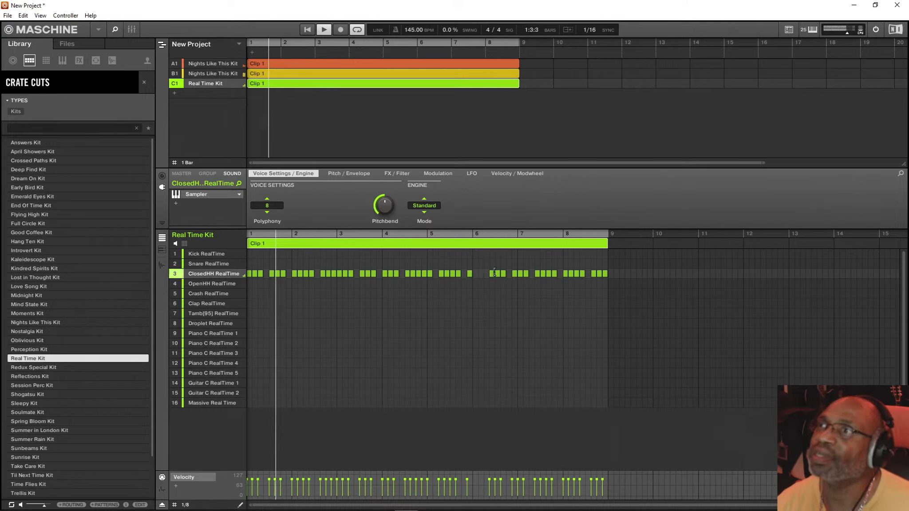
pyautogui.click(492, 273)
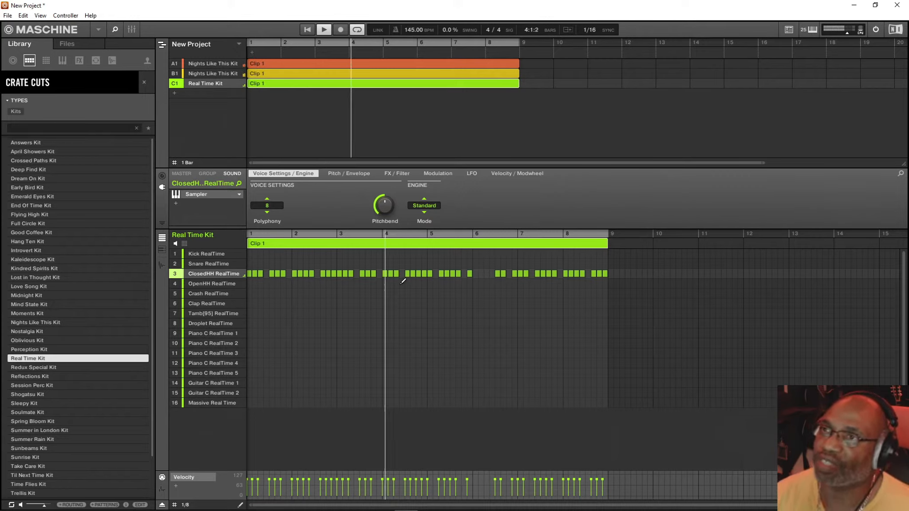
# Set the pattern grid to 1/16 and add a quick run of sixteenth-note ClosedHH hits at the start of bar 6
pyautogui.click(185, 504)
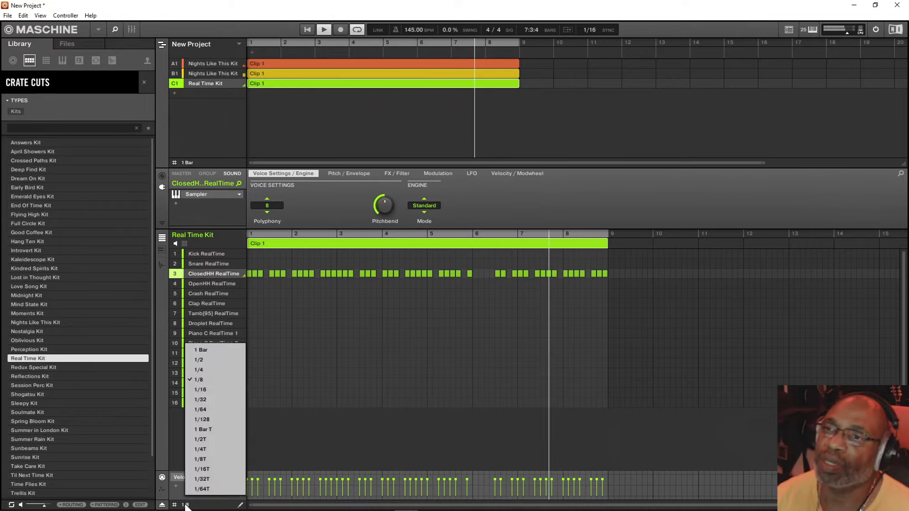
pyautogui.click(202, 390)
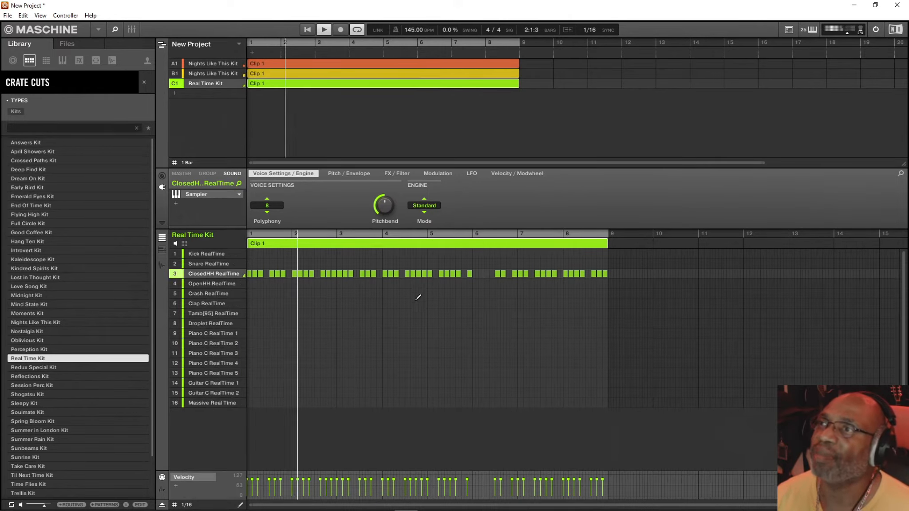
pyautogui.click(474, 274)
pyautogui.click(477, 273)
pyautogui.click(479, 273)
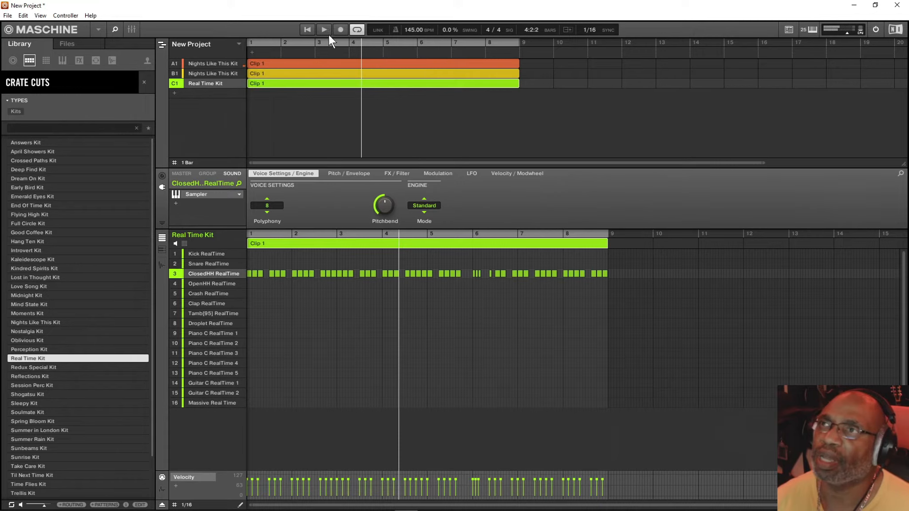
# Audition the Real Time Kit's tambourine, clap, piano, guitar and Massive sounds with playback stopped
pyautogui.click(191, 313)
pyautogui.click(197, 302)
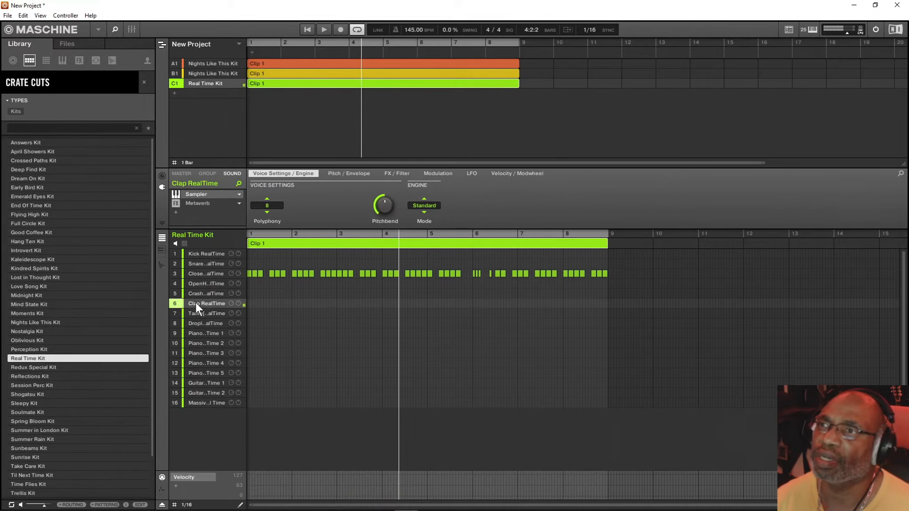
pyautogui.click(196, 334)
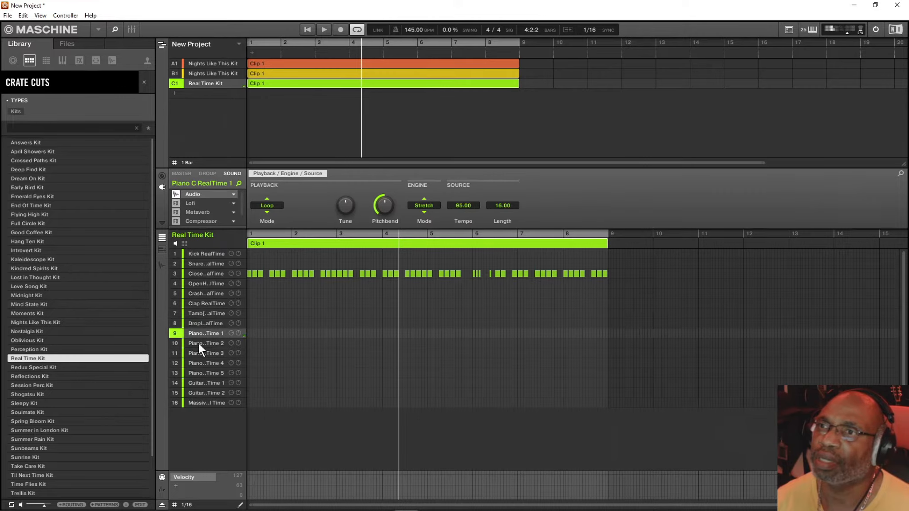
pyautogui.click(198, 344)
pyautogui.click(197, 354)
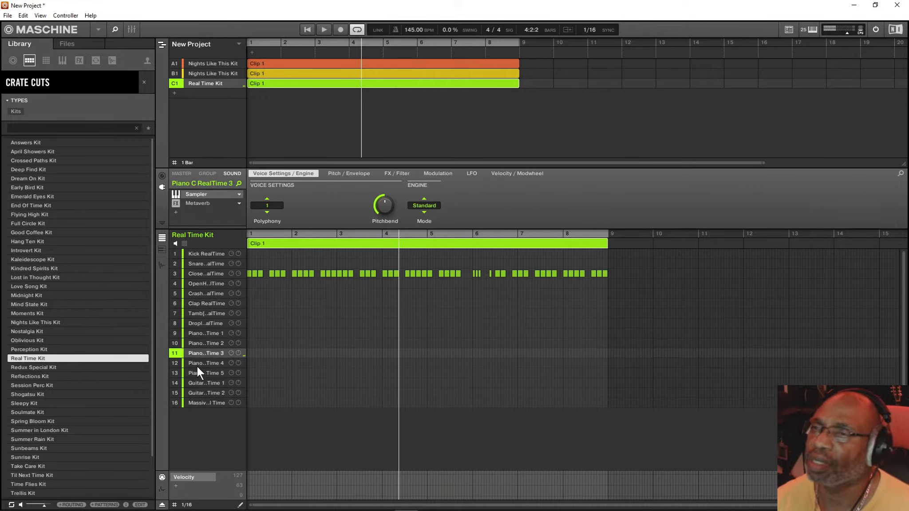
pyautogui.click(197, 366)
pyautogui.click(197, 374)
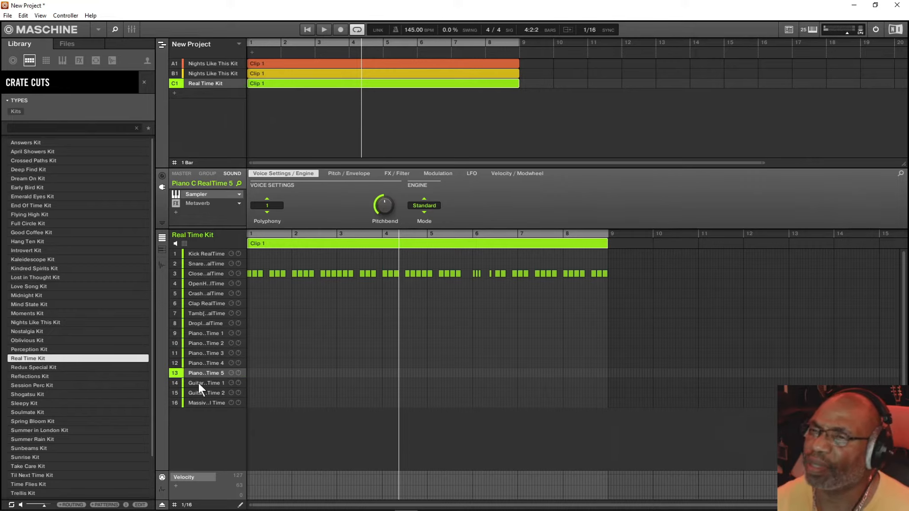
pyautogui.click(198, 383)
pyautogui.click(198, 394)
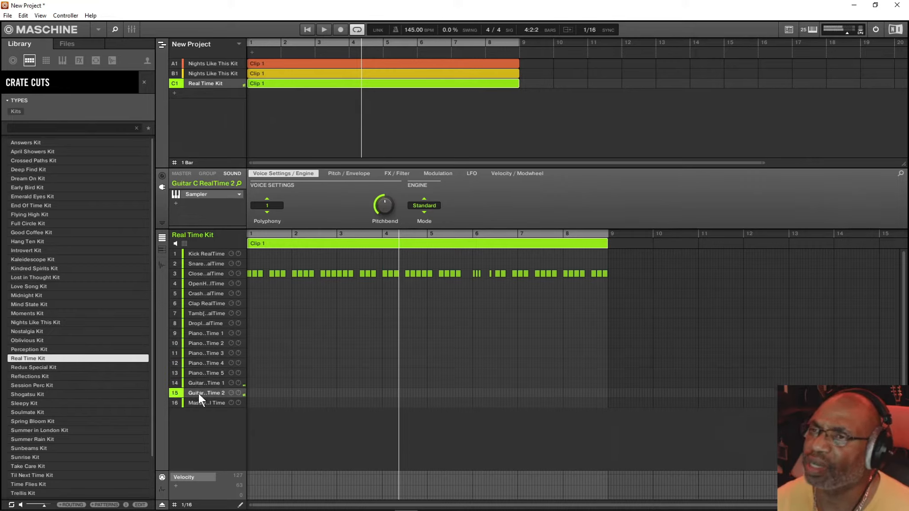
pyautogui.click(198, 403)
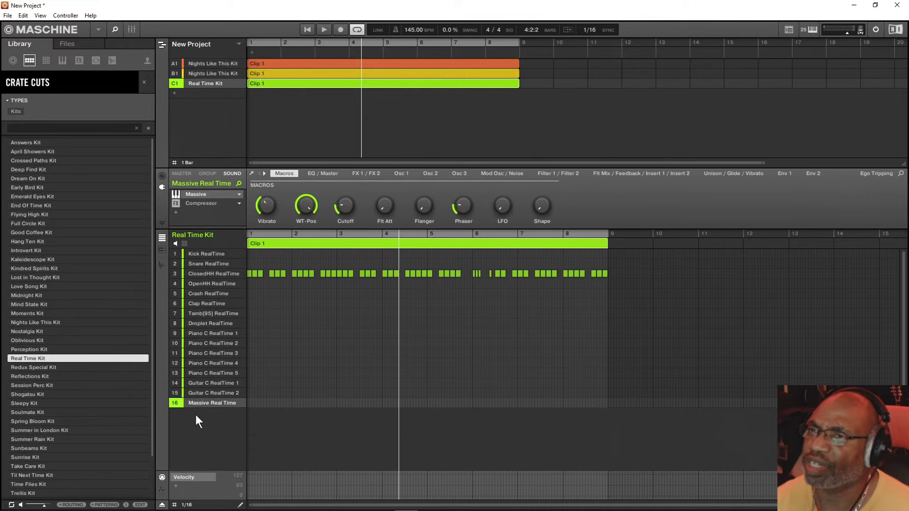
# Audition the kit's Piano 1, Droplet, tambourine, Clap and Crash sounds again, finishing on the Clap
pyautogui.click(209, 331)
pyautogui.click(205, 323)
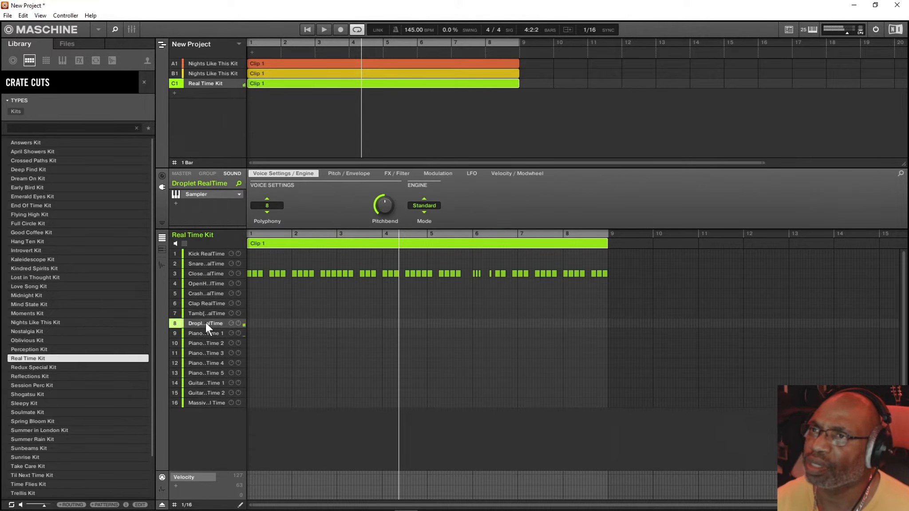
pyautogui.click(204, 335)
pyautogui.click(206, 311)
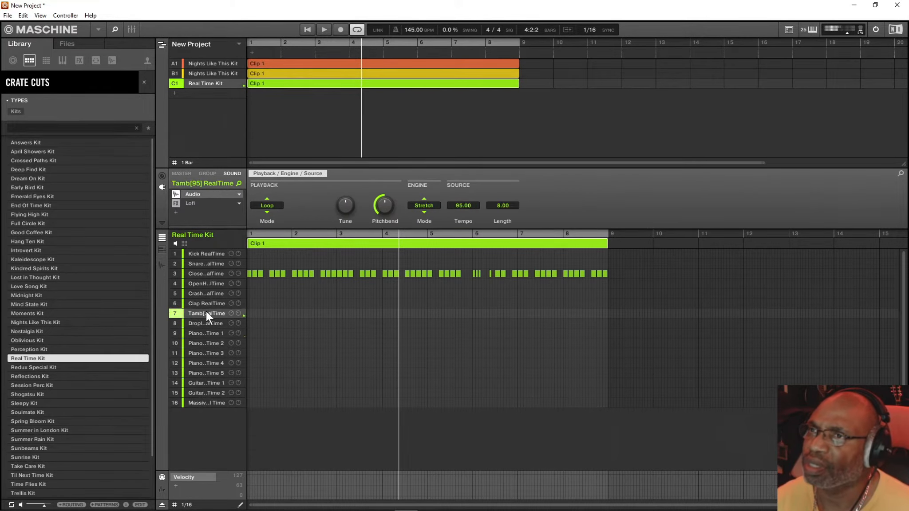
pyautogui.click(206, 303)
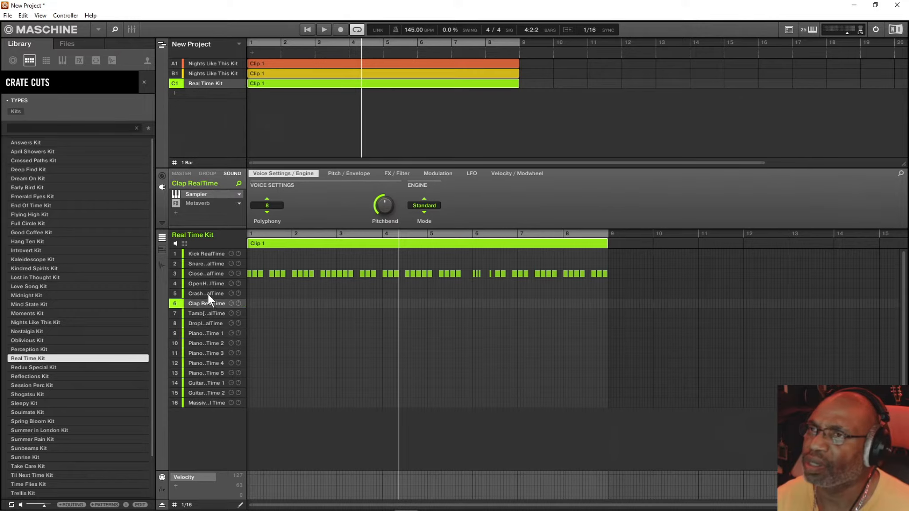
pyautogui.click(207, 293)
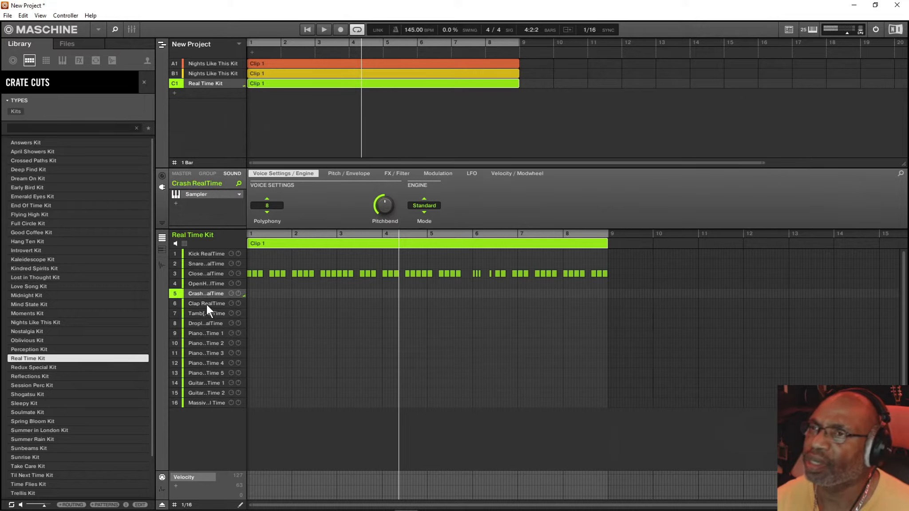
pyautogui.click(207, 304)
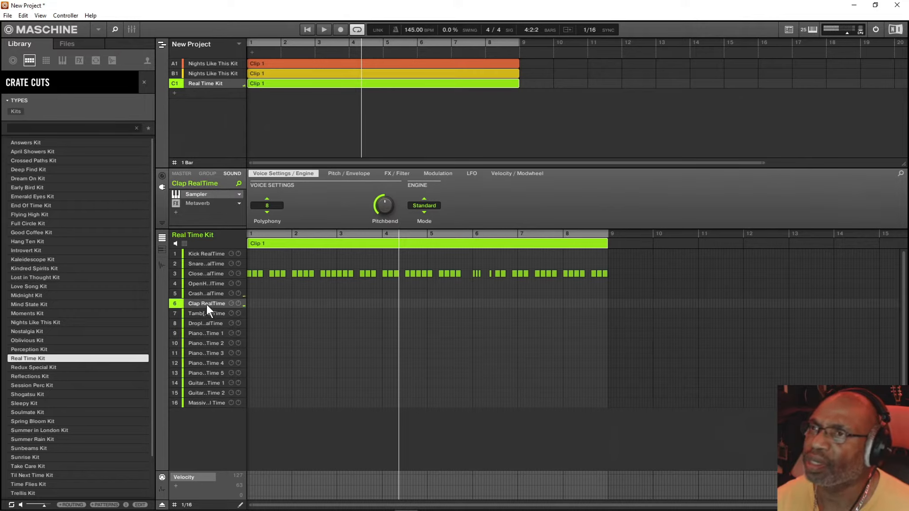
# Set the pattern grid to 1/8 and preview the Real Time Kit's Clap against the running beat
pyautogui.click(322, 27)
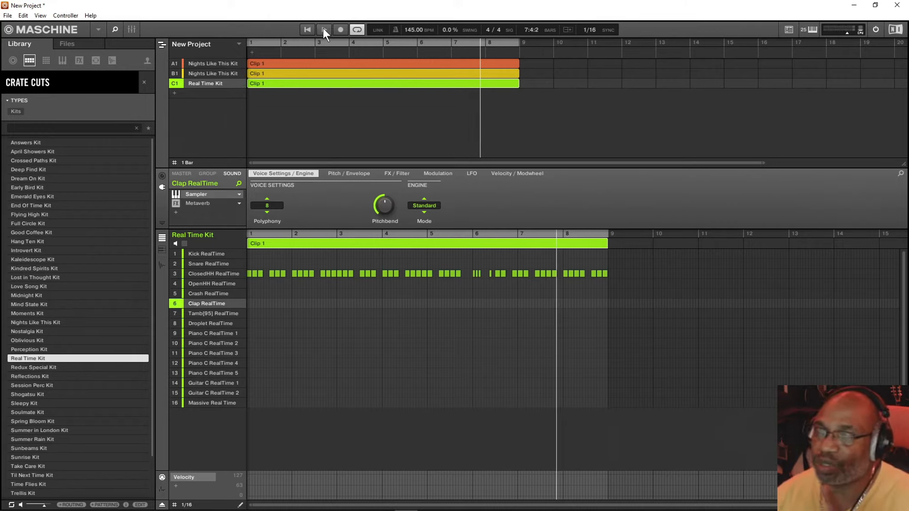
pyautogui.click(186, 505)
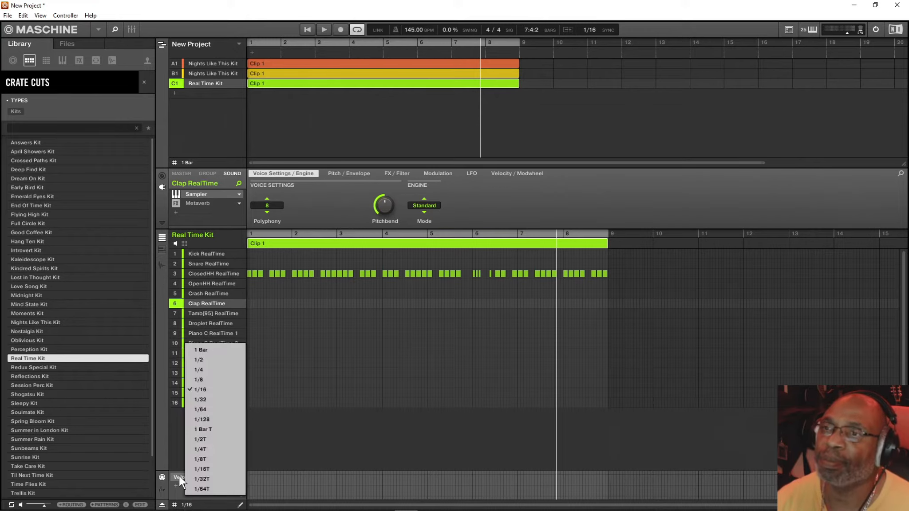
pyautogui.click(205, 379)
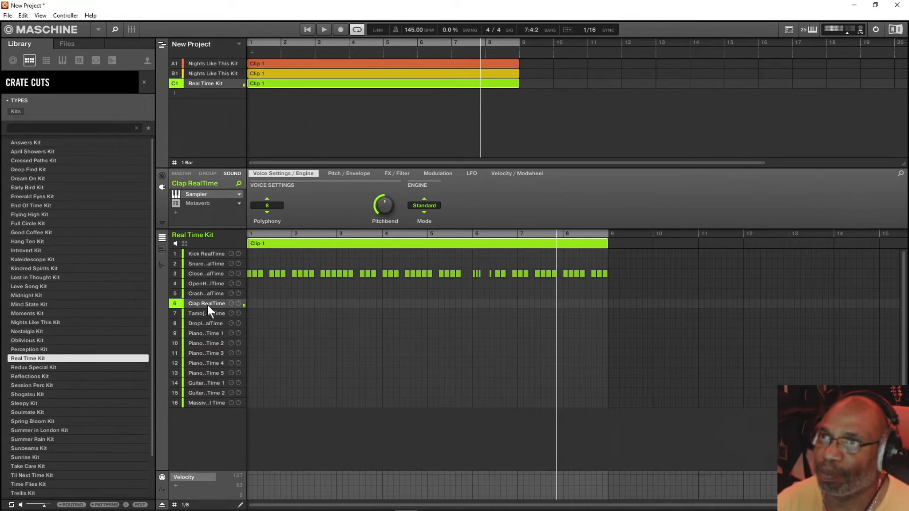
pyautogui.click(322, 30)
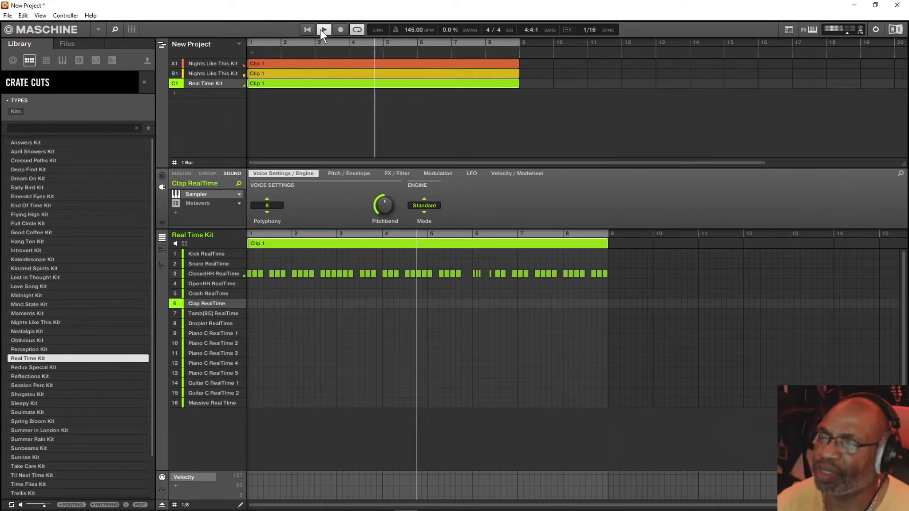
pyautogui.click(207, 304)
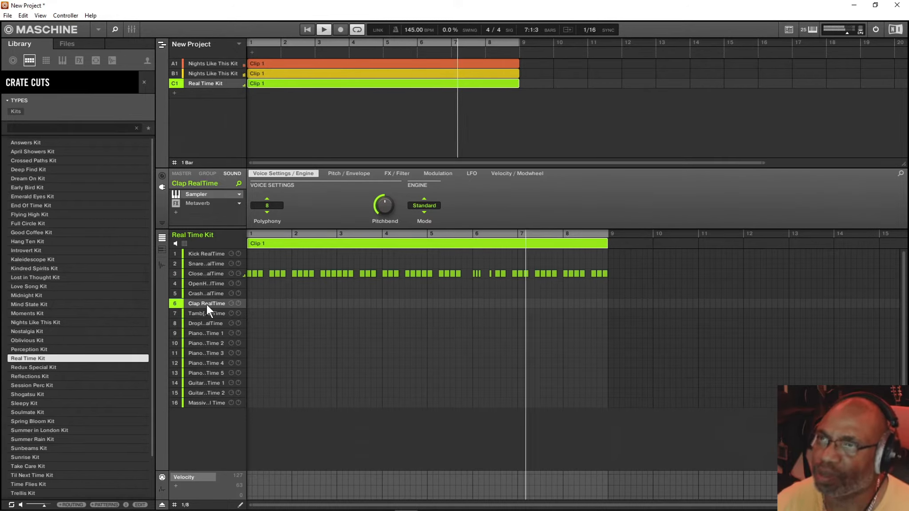
pyautogui.click(207, 304)
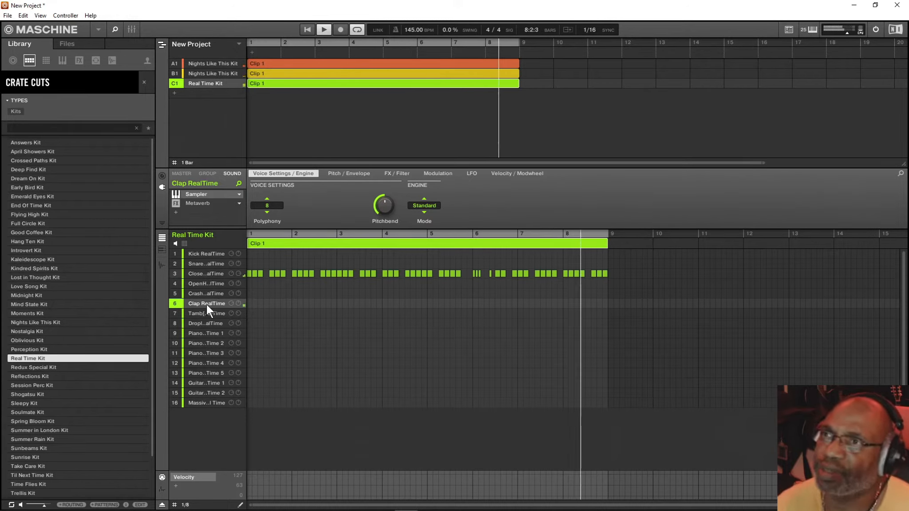
# Place a Clap RealTime hit on beat 3 of each of the eight bars
pyautogui.click(267, 303)
pyautogui.click(272, 303)
pyautogui.click(317, 303)
pyautogui.click(362, 303)
pyautogui.click(407, 303)
pyautogui.click(452, 303)
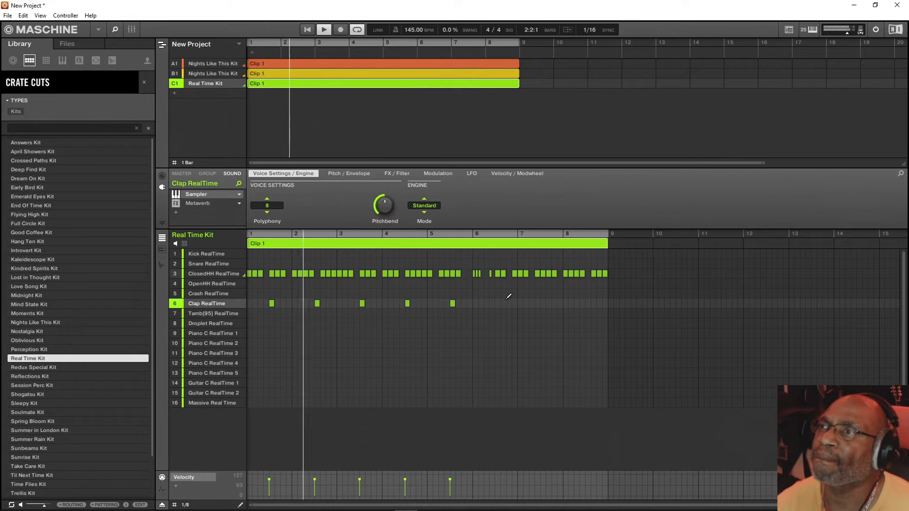
pyautogui.click(497, 303)
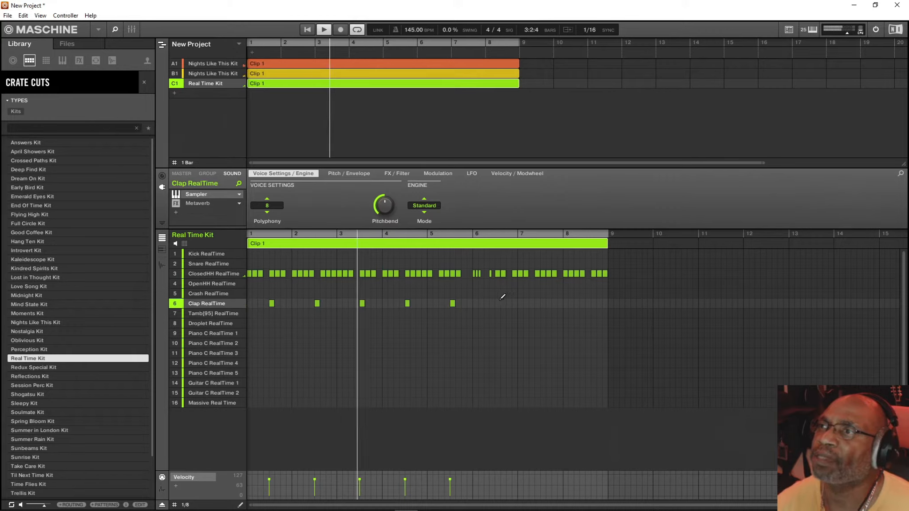
pyautogui.click(543, 303)
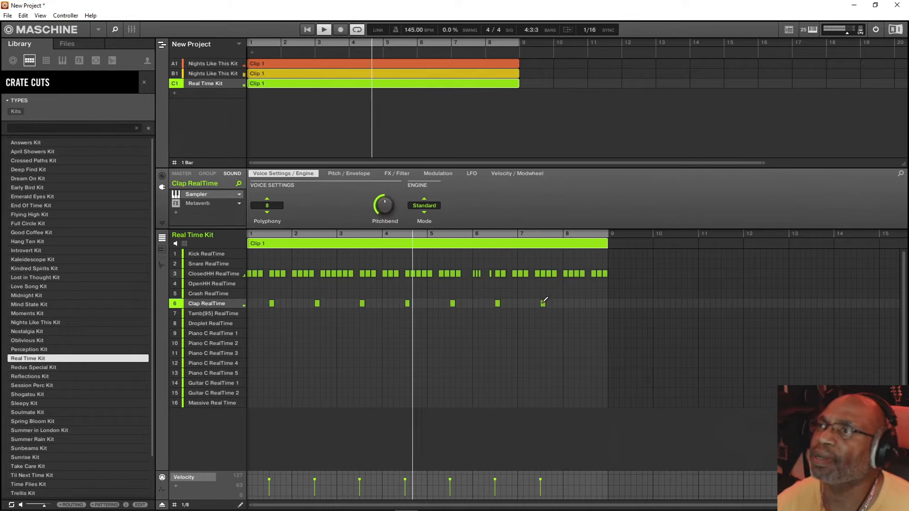
pyautogui.click(588, 303)
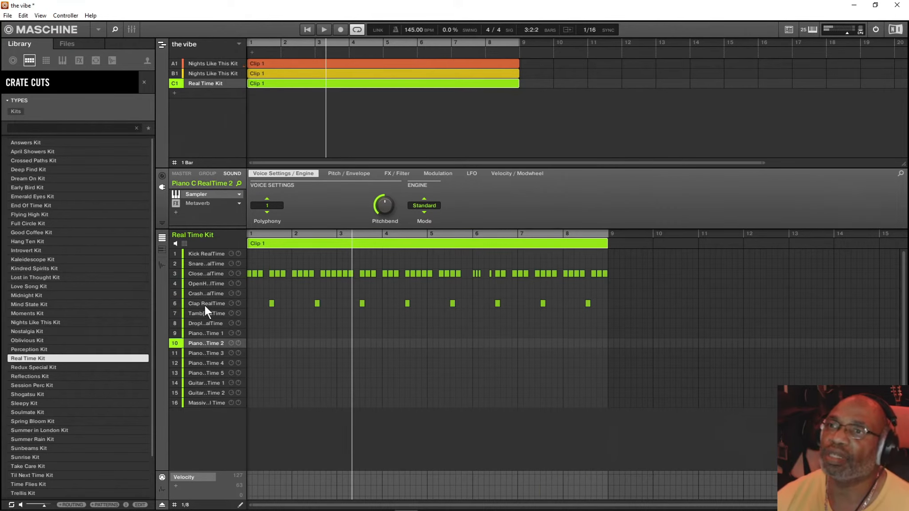
# Audition the Real Time Kit's ClosedHH and Snare with playback stopped and against the beat restarted from bar 1
pyautogui.click(207, 273)
pyautogui.click(207, 262)
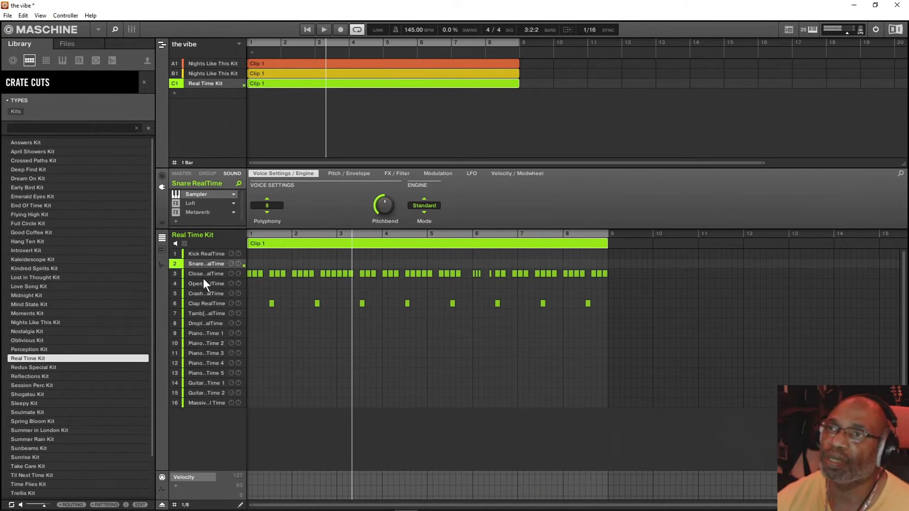
pyautogui.click(306, 30)
pyautogui.click(324, 29)
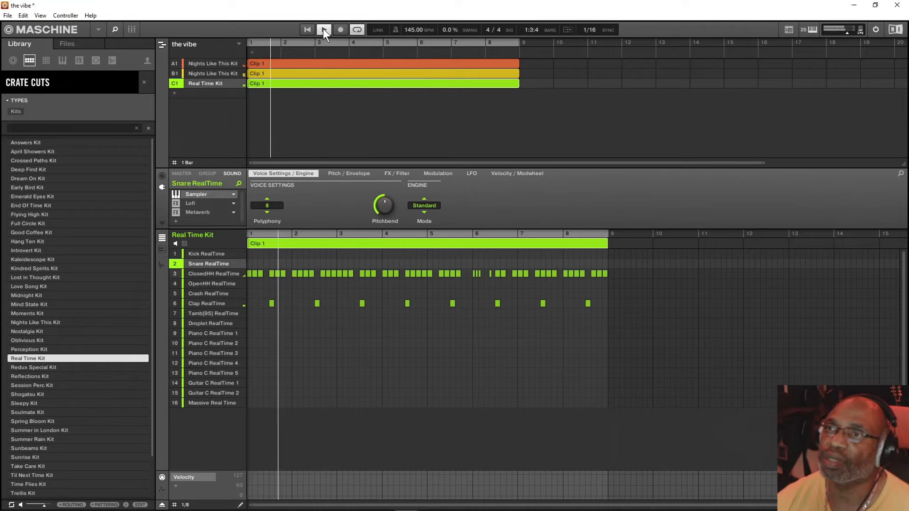
pyautogui.click(205, 274)
pyautogui.click(210, 263)
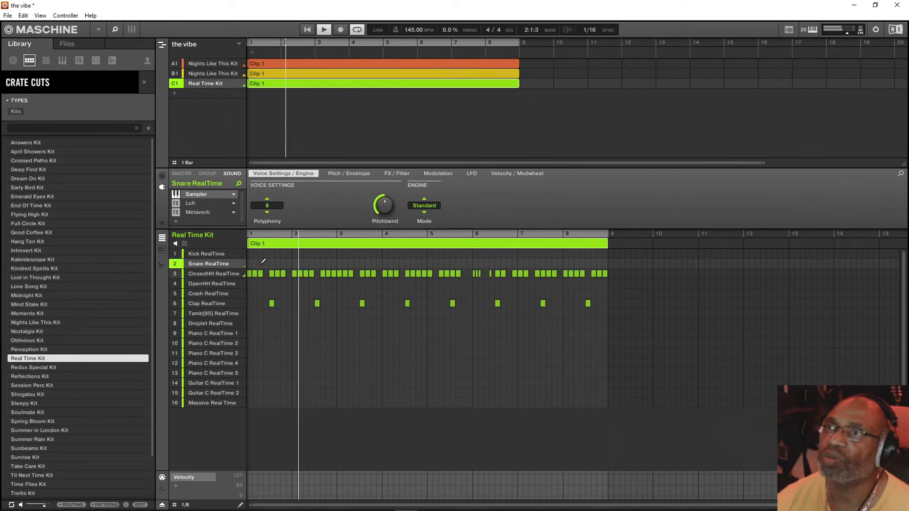
# Double the claps with a Snare RealTime hit on beat 3 of every bar
pyautogui.click(272, 264)
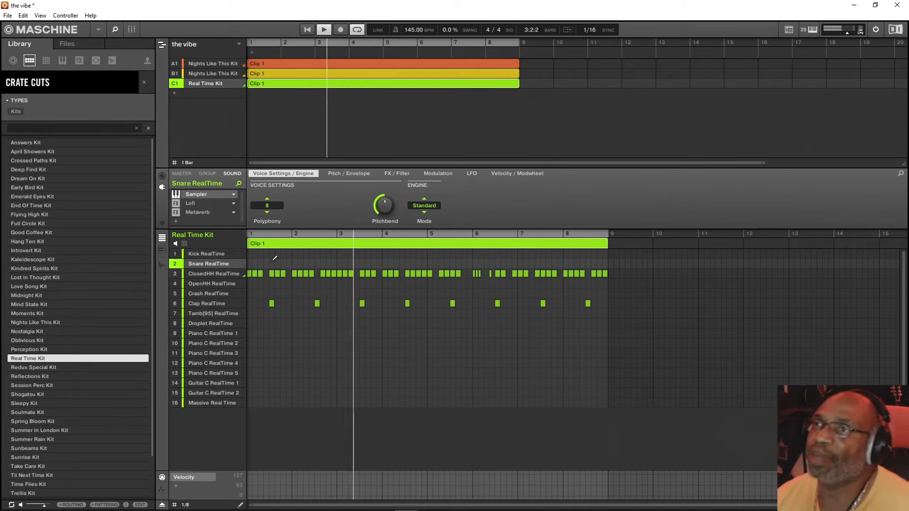
pyautogui.click(317, 263)
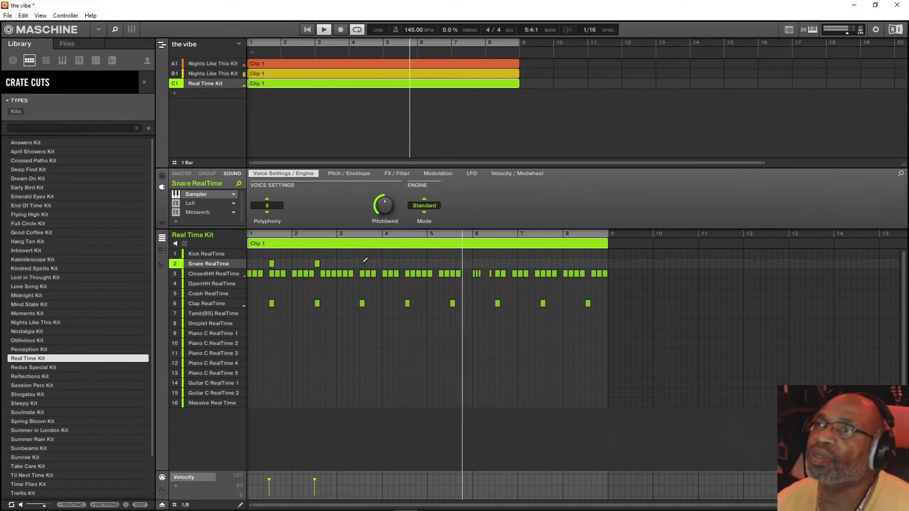
pyautogui.click(407, 264)
pyautogui.click(453, 264)
pyautogui.click(497, 264)
pyautogui.click(543, 264)
pyautogui.click(588, 264)
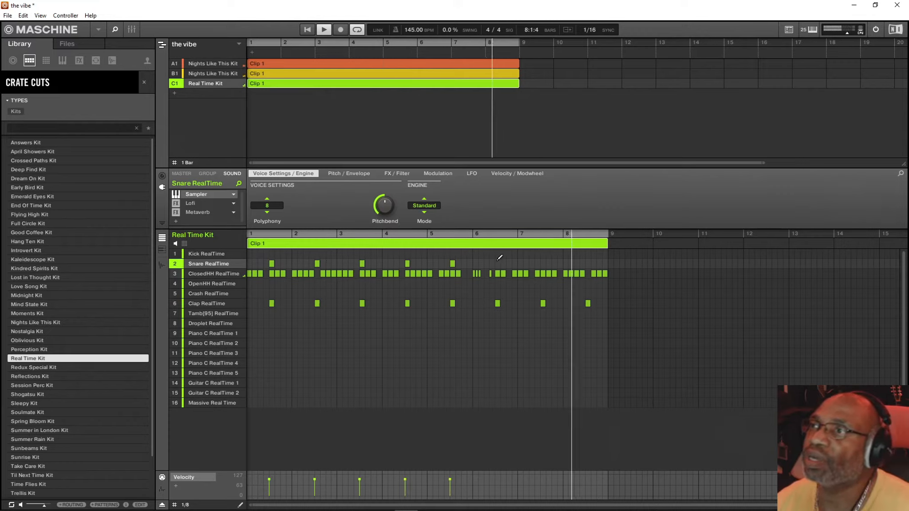
# Add OpenHH hits on beat 2 of bars 2, 4, 6 and 8 plus beat 4 of bar 8, and save the project
pyautogui.click(204, 284)
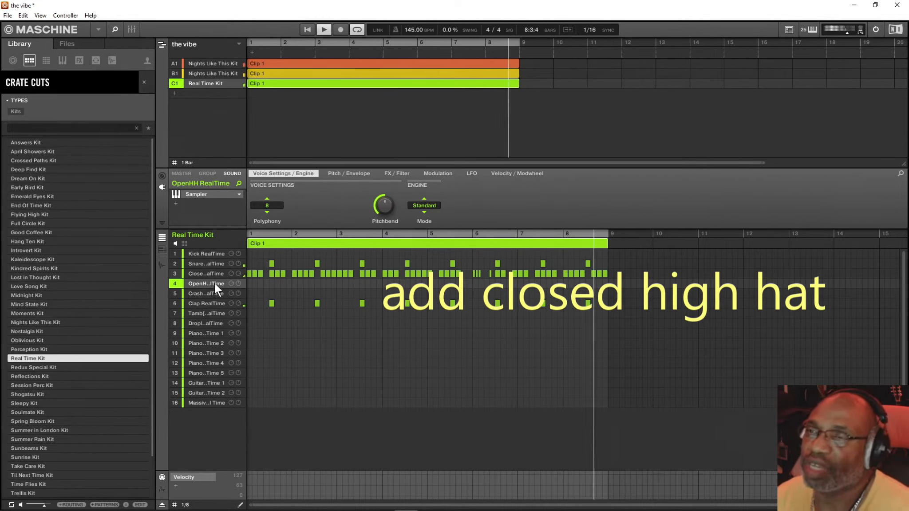
pyautogui.click(300, 284)
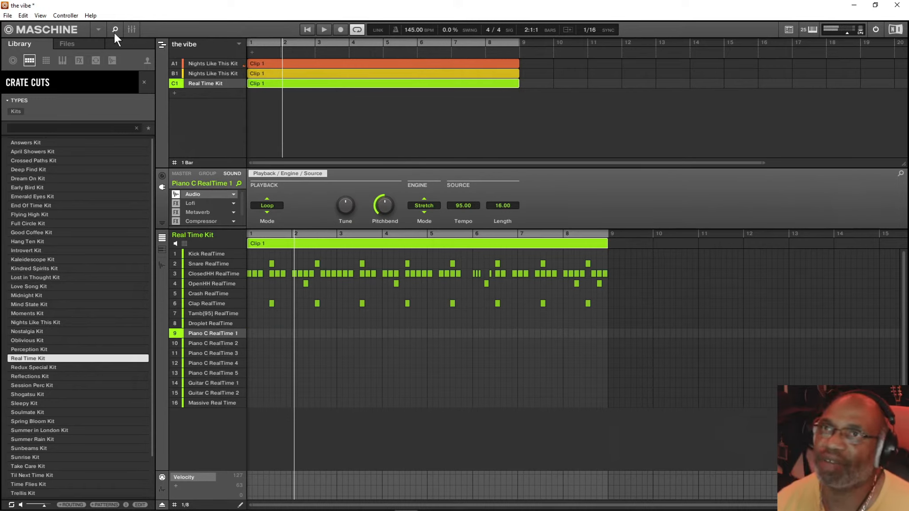
pyautogui.click(8, 15)
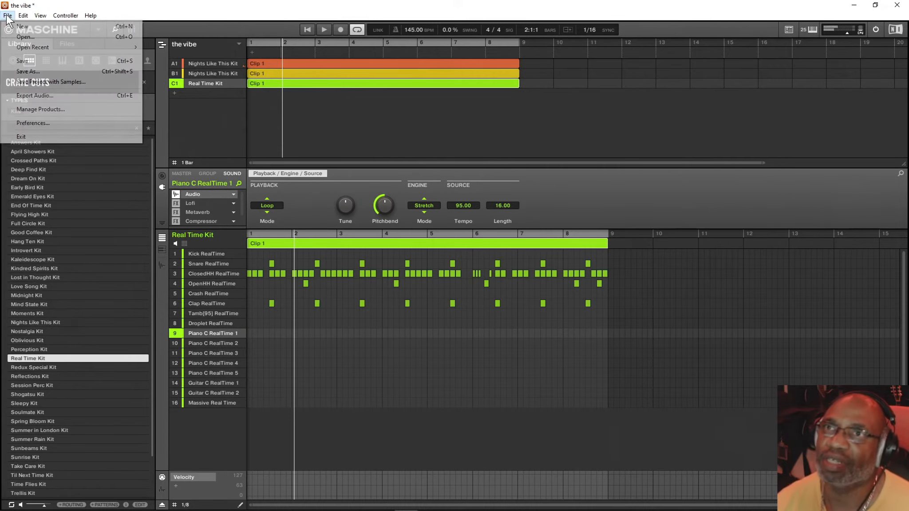
pyautogui.click(29, 61)
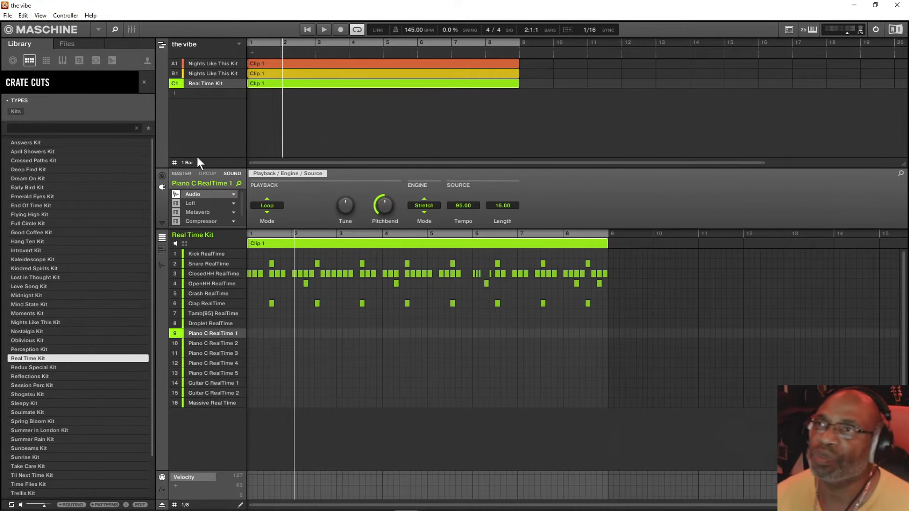
# Load the Perception Kit into a new fourth group and record an eight-bar line with its Massive Perception sound over the beat
pyautogui.click(175, 93)
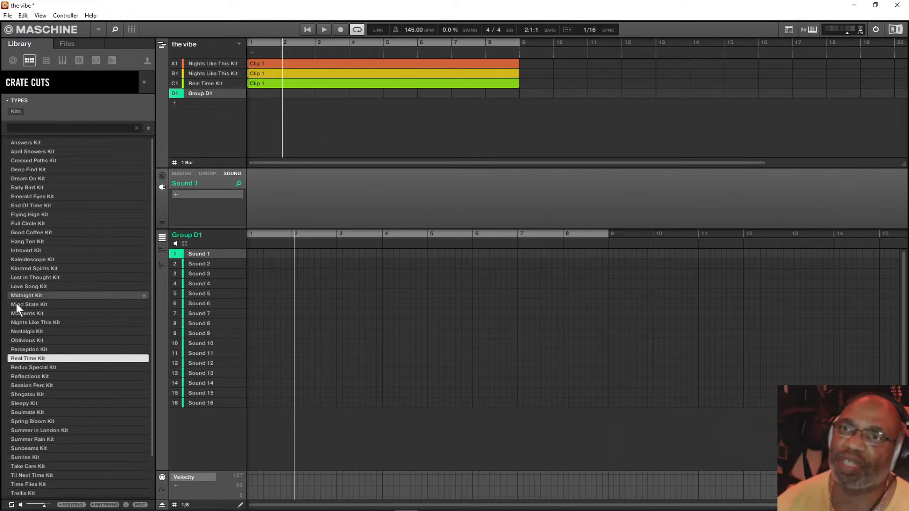
pyautogui.doubleClick(29, 349)
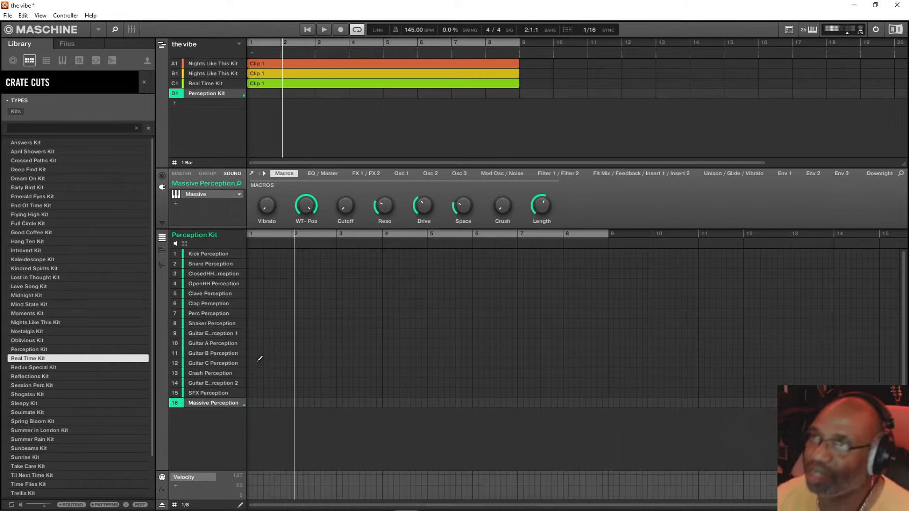
pyautogui.click(309, 28)
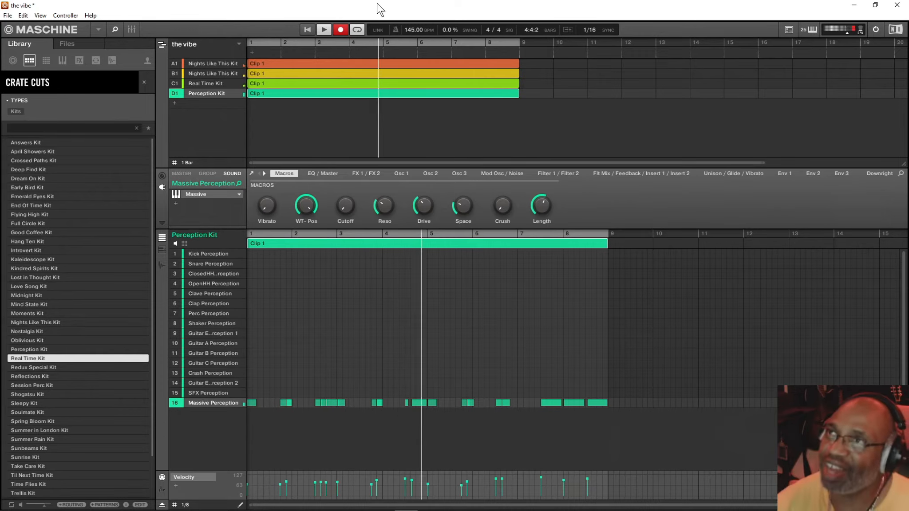
pyautogui.click(340, 29)
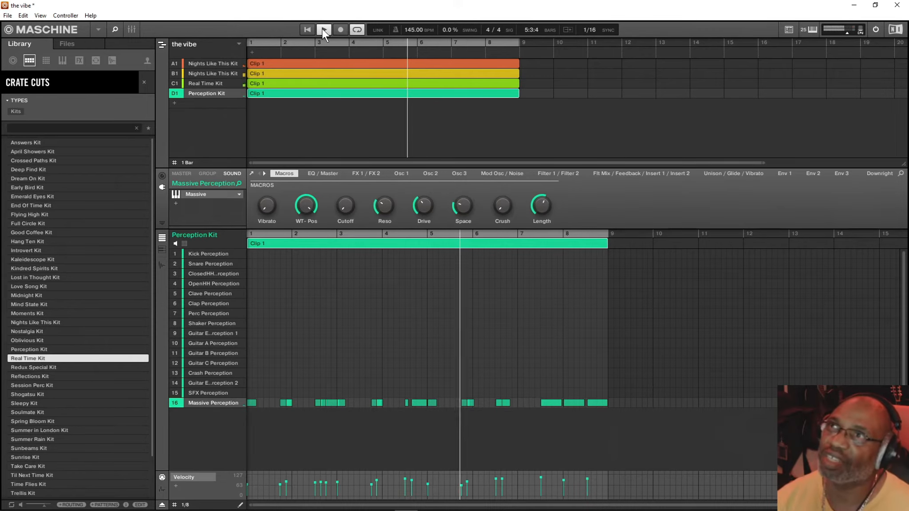
pyautogui.click(322, 29)
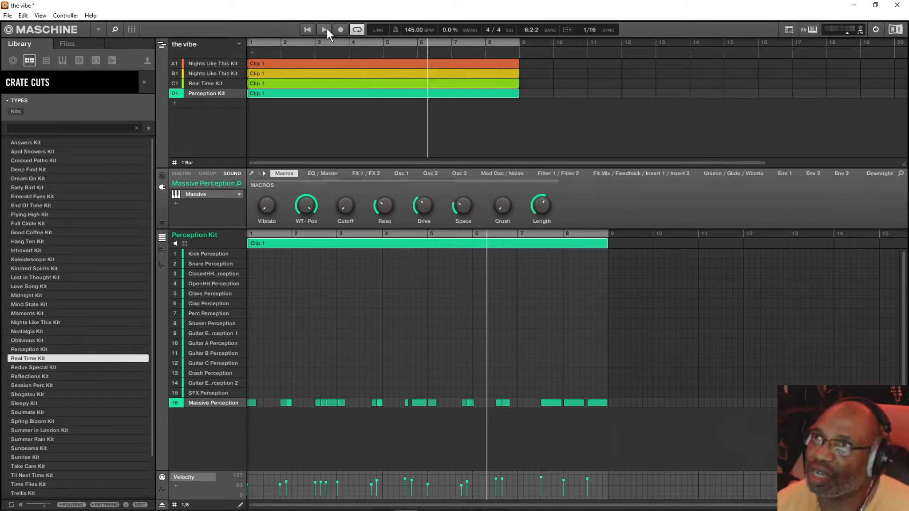
# Add an empty fifth group and rename the Perception Kit group bass
pyautogui.moveTo(203, 288)
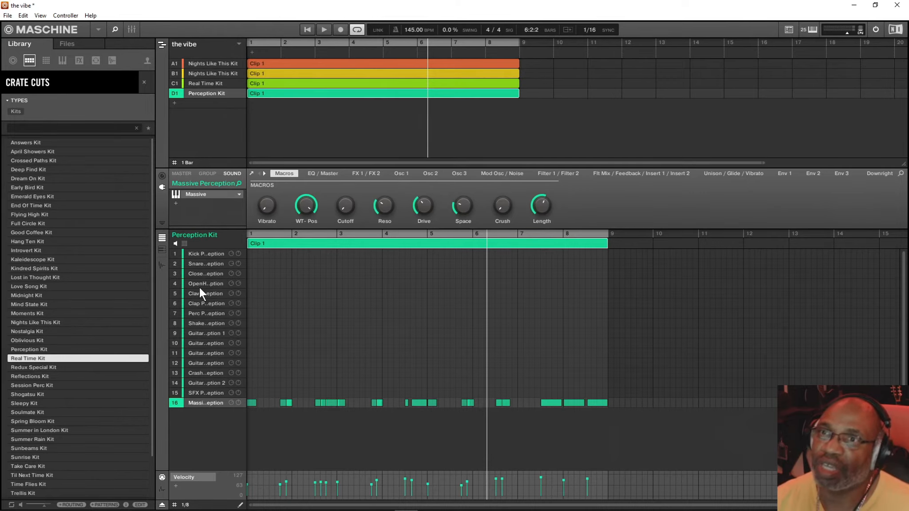
pyautogui.click(175, 103)
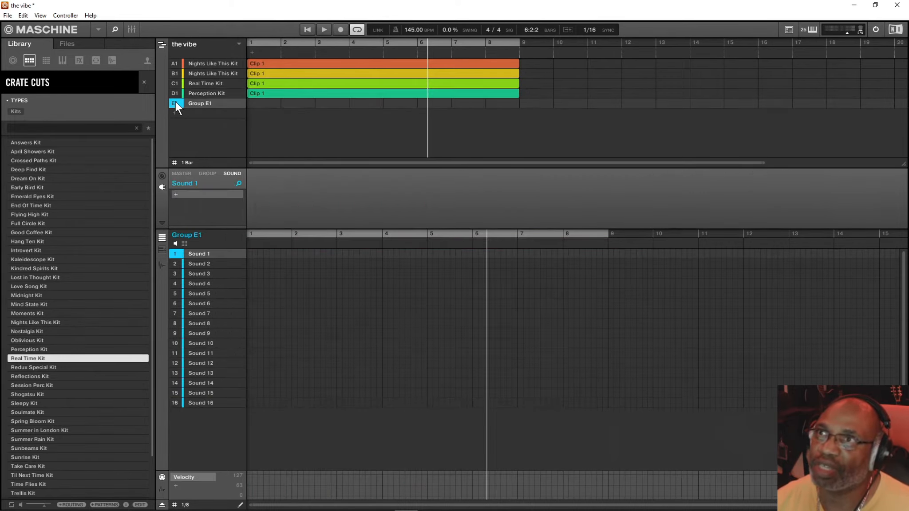
pyautogui.click(206, 92)
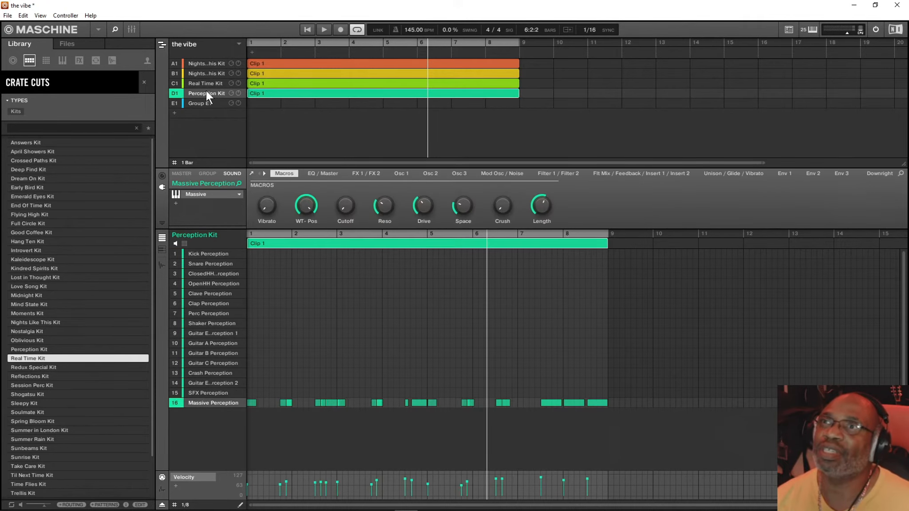
pyautogui.rightClick(206, 92)
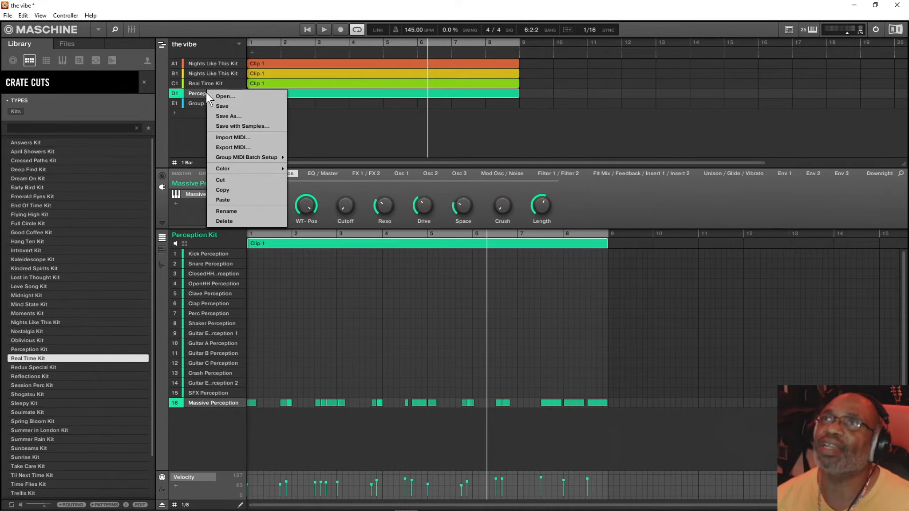
pyautogui.click(226, 211)
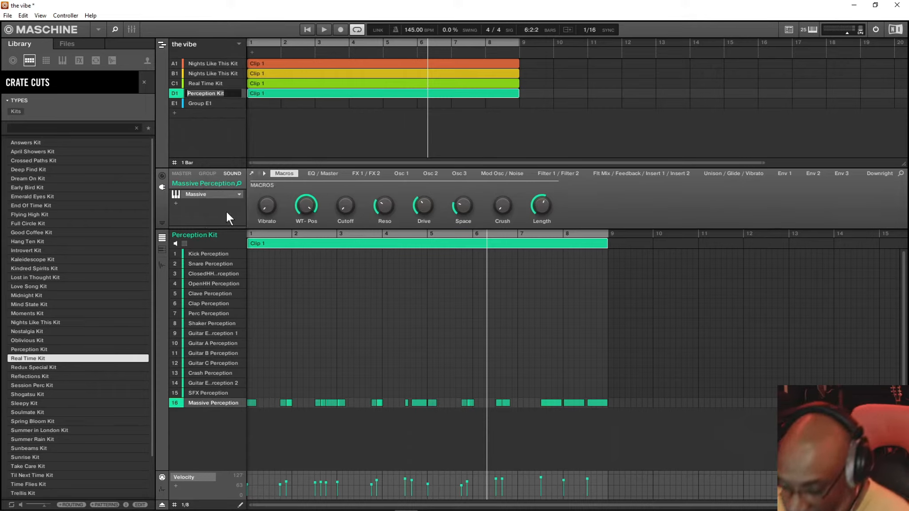
pyautogui.write('bass')
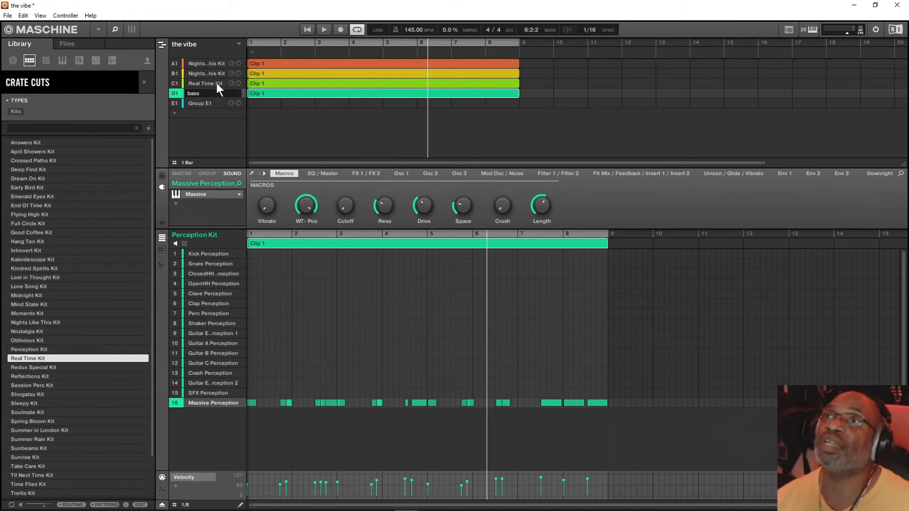
# Solo the Real Time Kit group and play a short stretch of it on its own
pyautogui.click(217, 83)
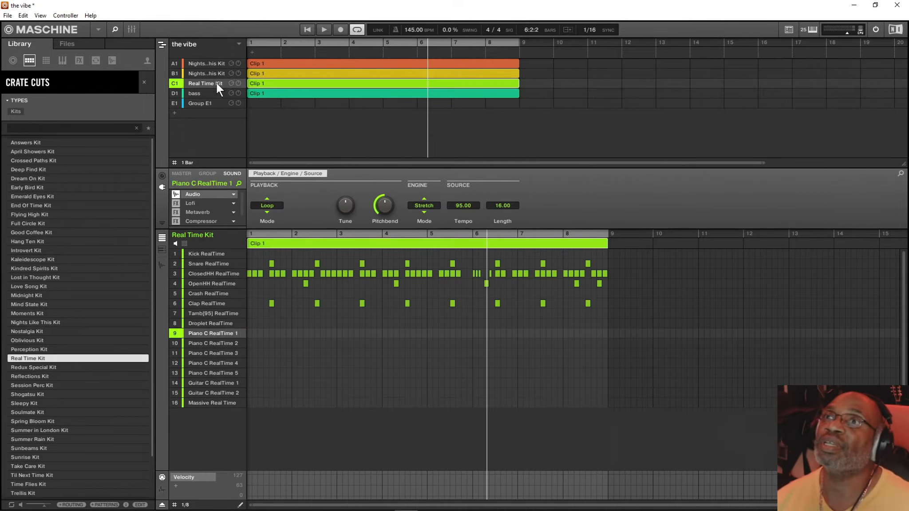
pyautogui.rightClick(194, 84)
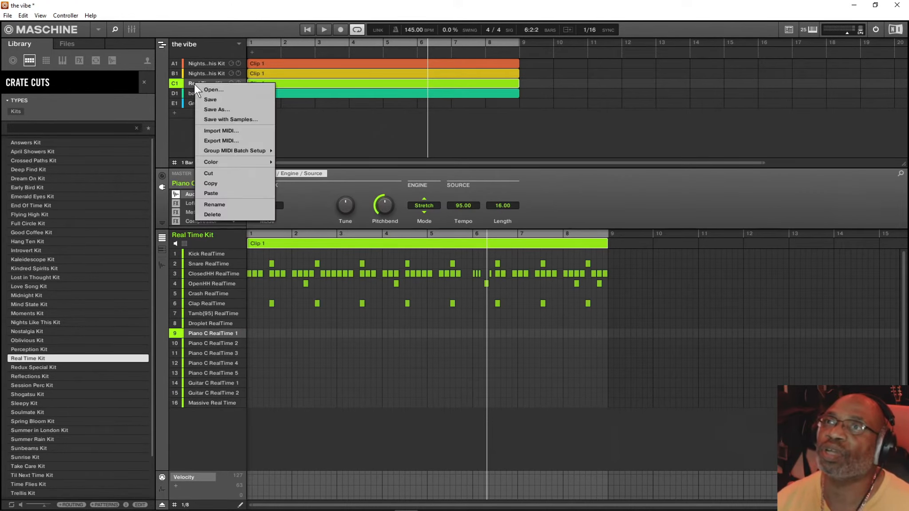
pyautogui.click(190, 82)
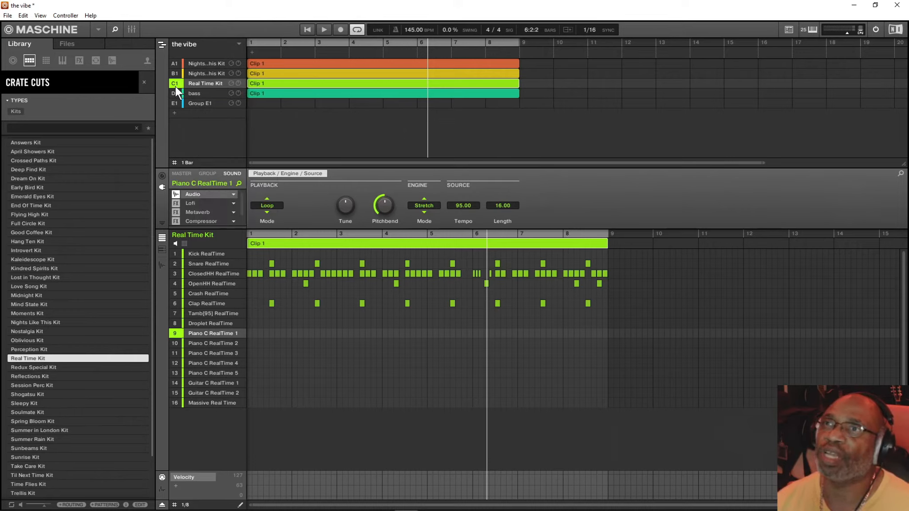
pyautogui.click(176, 85)
pyautogui.click(175, 83)
pyautogui.keyDown('shift'); pyautogui.click(175, 83); pyautogui.keyUp('shift')
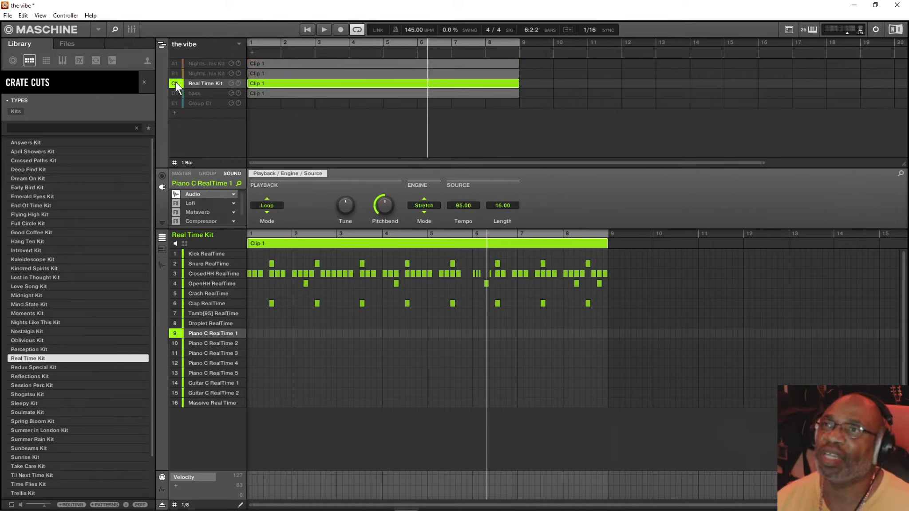
pyautogui.click(322, 29)
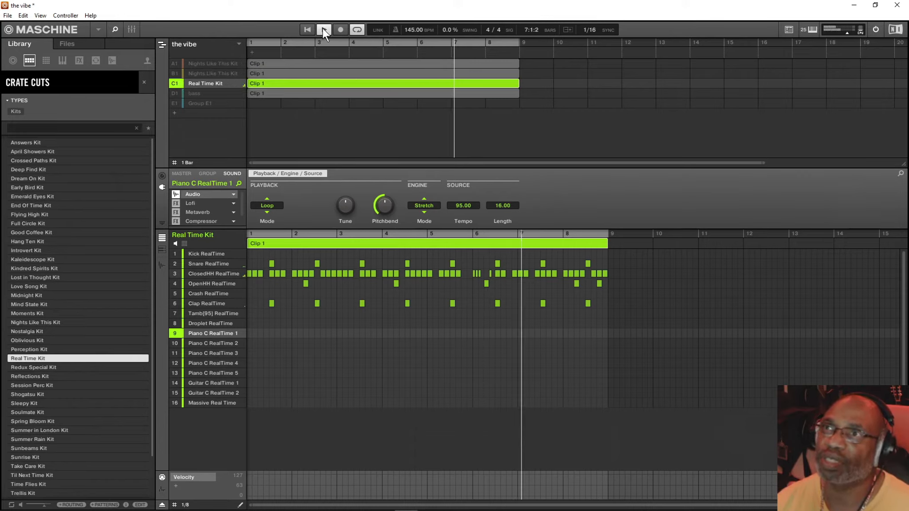
pyautogui.click(323, 29)
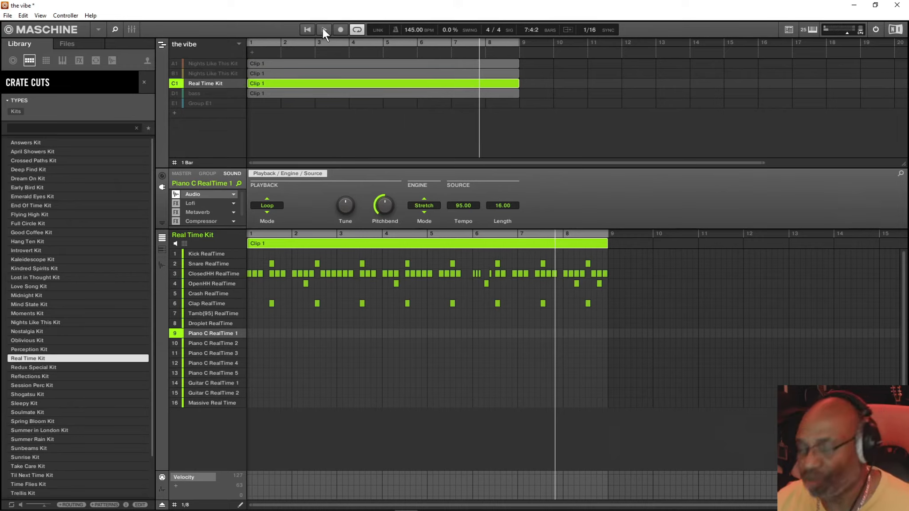
# Turn the Real Time Kit group's solo off and on again, and replay its drums alone
pyautogui.click(176, 83)
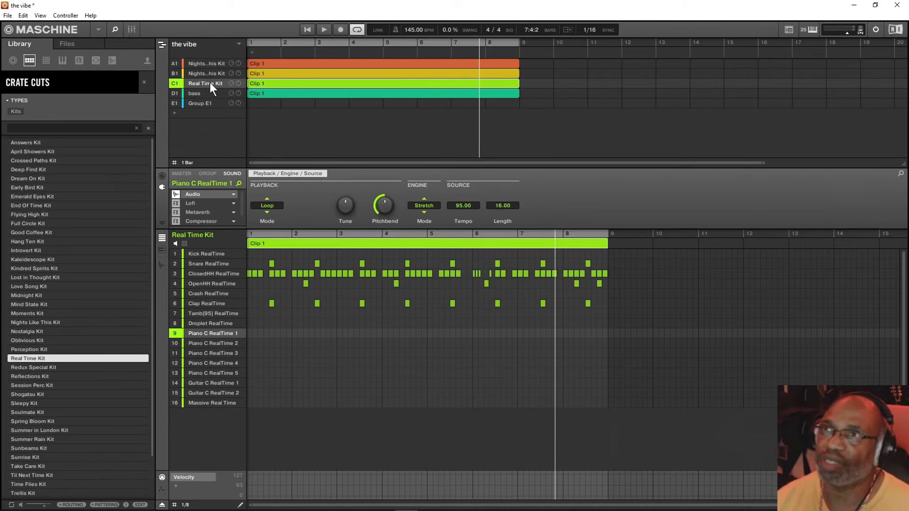
pyautogui.rightClick(176, 83)
pyautogui.click(323, 29)
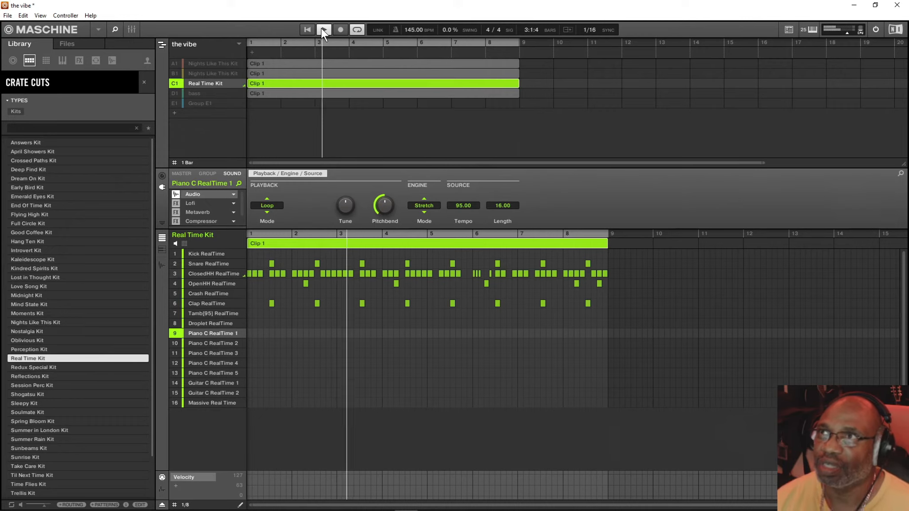
pyautogui.click(322, 29)
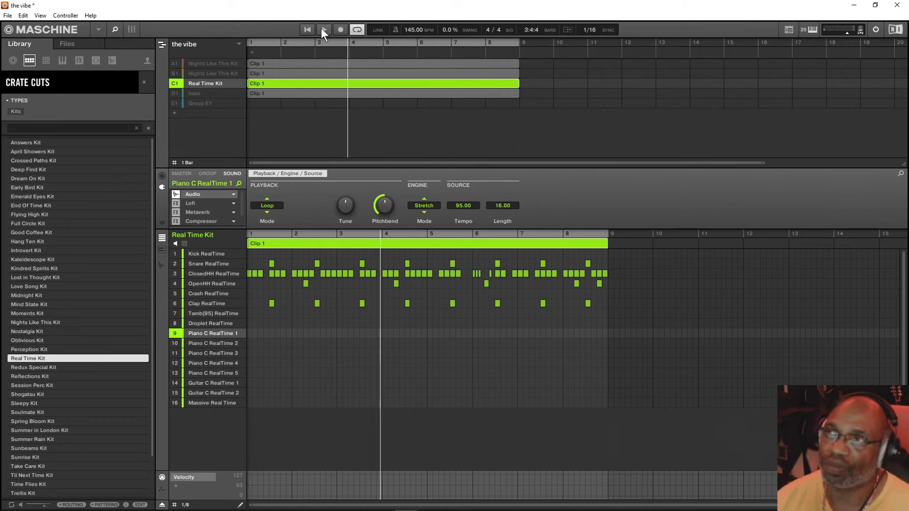
# Copy the Real Time Kit group and paste it into two new groups, F1 and G1
pyautogui.rightClick(208, 83)
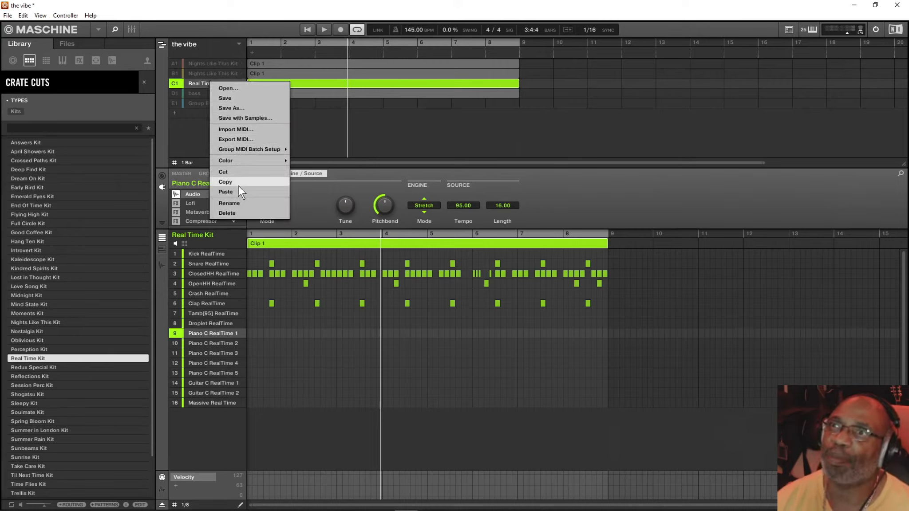
pyautogui.click(225, 183)
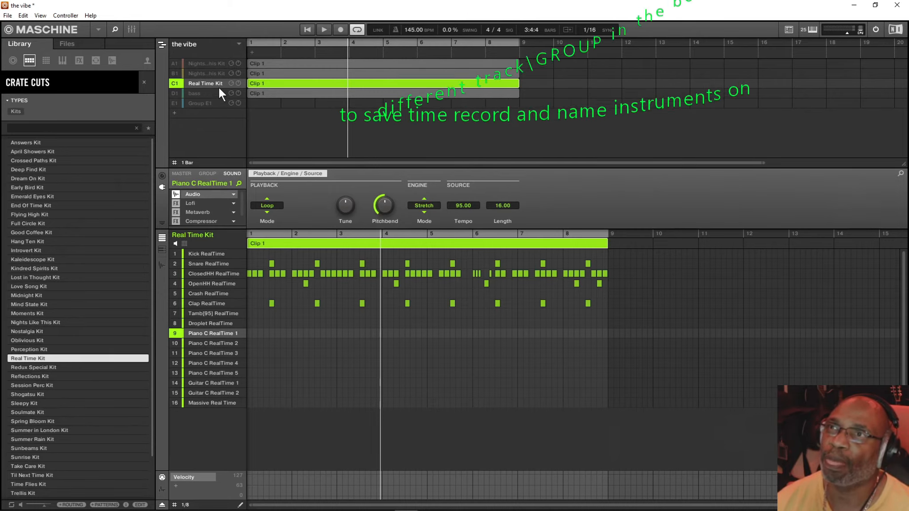
pyautogui.click(174, 114)
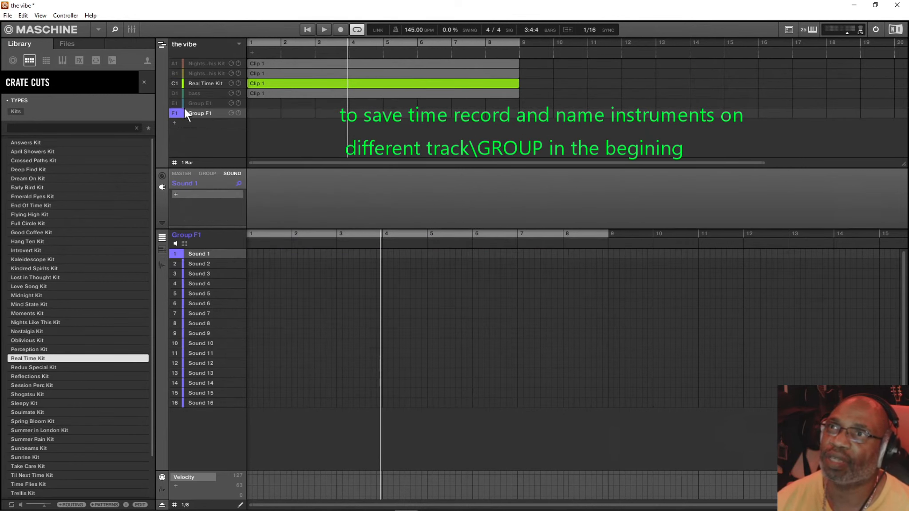
pyautogui.rightClick(190, 113)
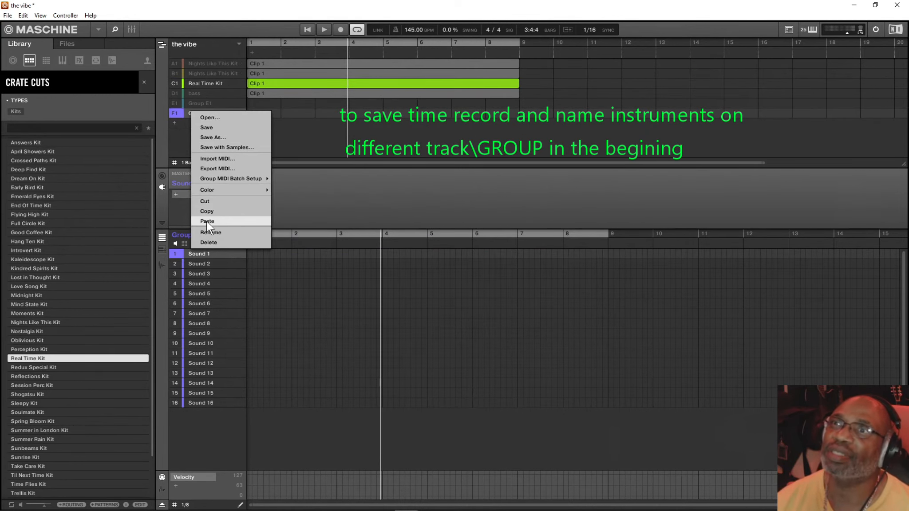
pyautogui.click(207, 221)
pyautogui.click(175, 124)
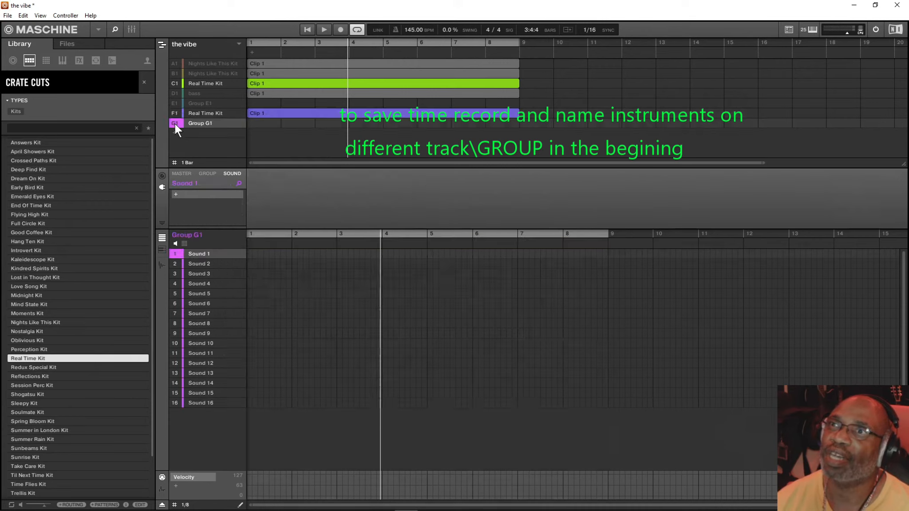
pyautogui.rightClick(194, 124)
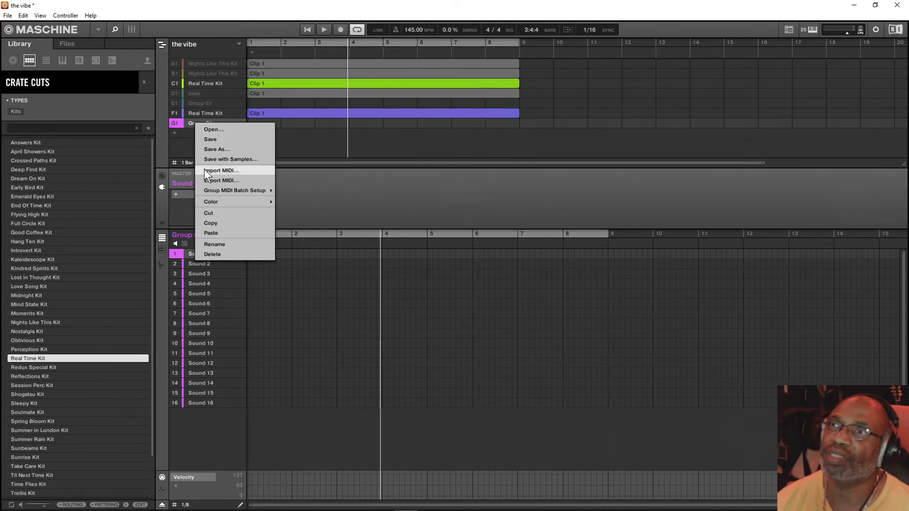
pyautogui.click(210, 233)
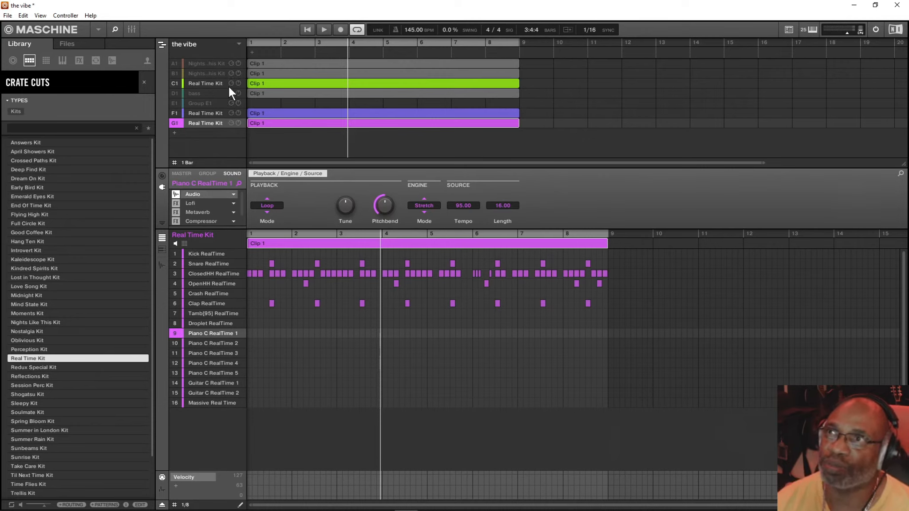
# Rename the original Real Time Kit group in C1 as sn
pyautogui.click(259, 82)
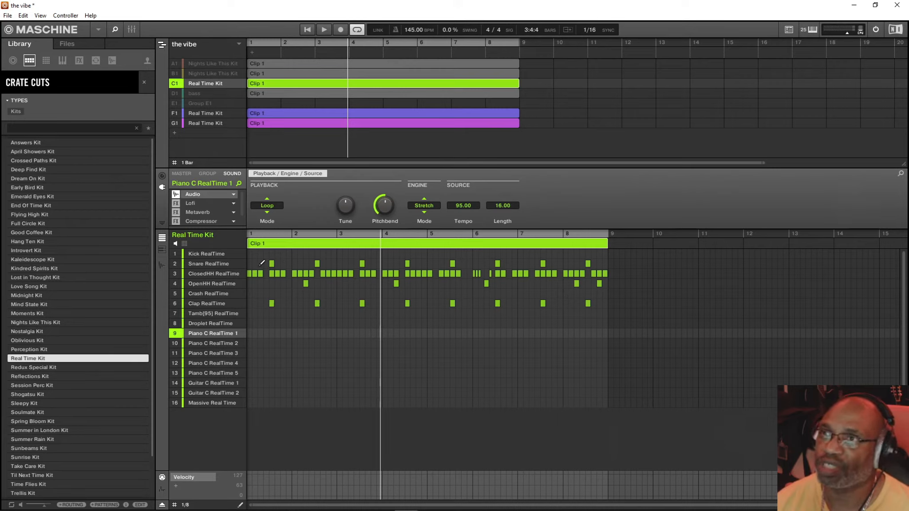
pyautogui.rightClick(200, 81)
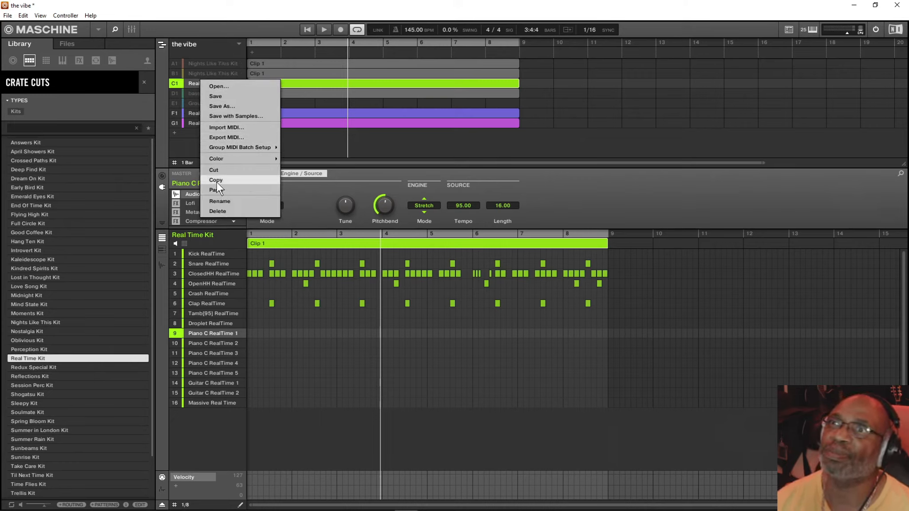
pyautogui.click(219, 202)
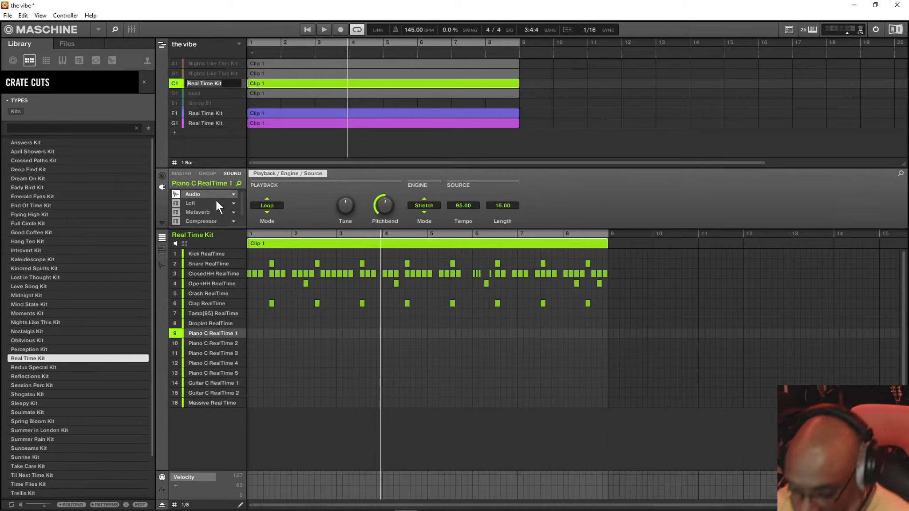
pyautogui.write('s')
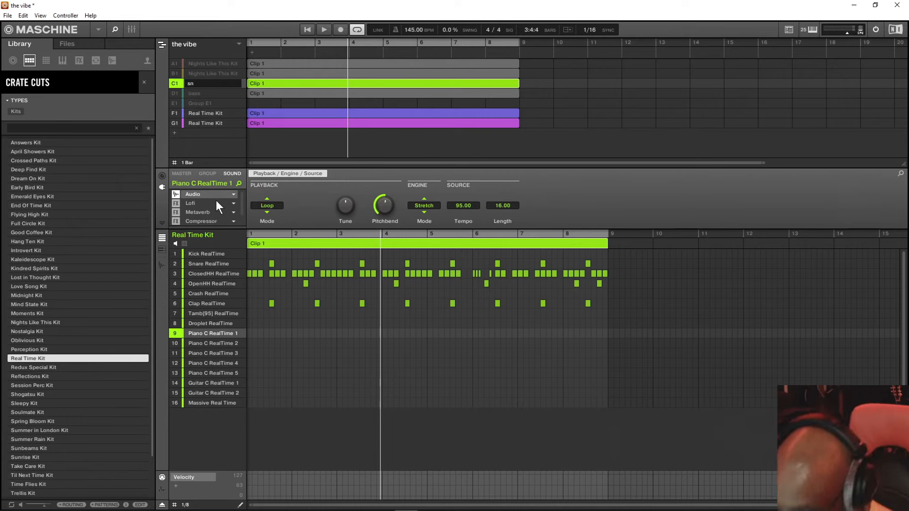
pyautogui.write('n')
pyautogui.press('Return')
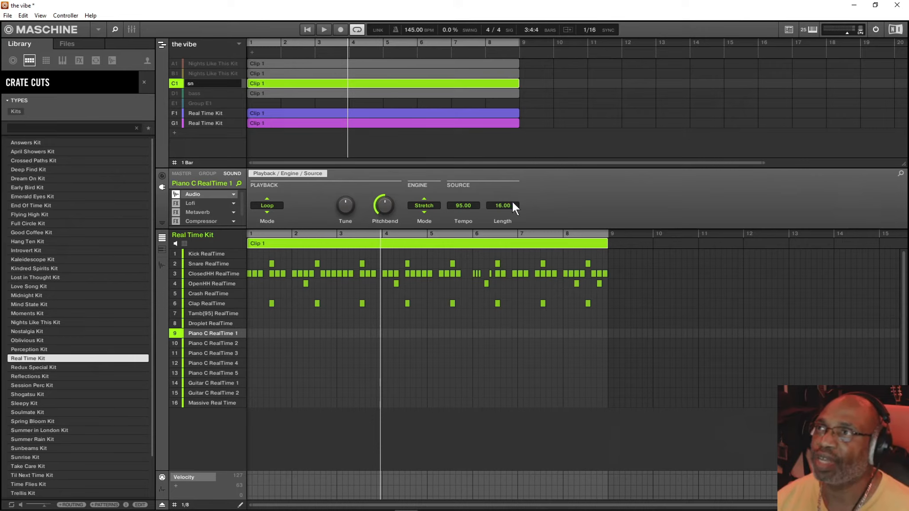
pyautogui.press('Return')
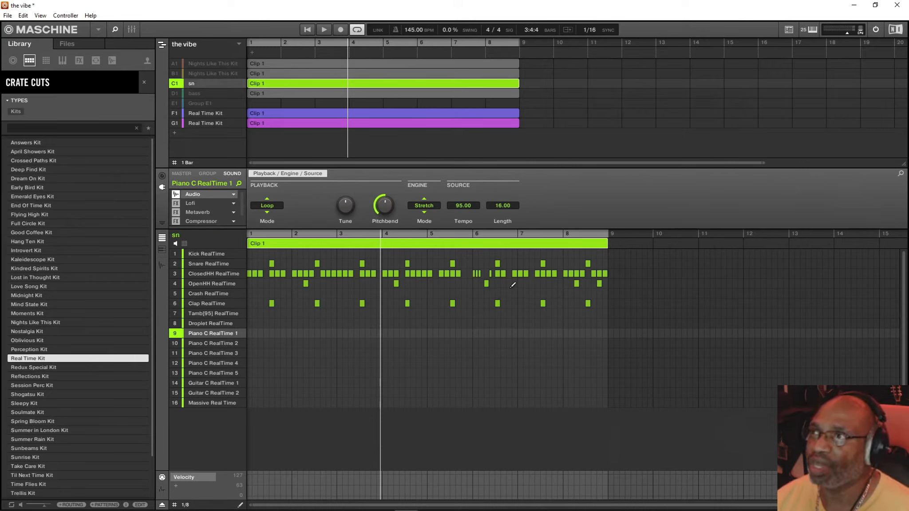
# Audition the sn group's snare, clap and hi-hat sounds and delete all its Clap RealTime notes
pyautogui.click(209, 264)
pyautogui.moveTo(209, 288)
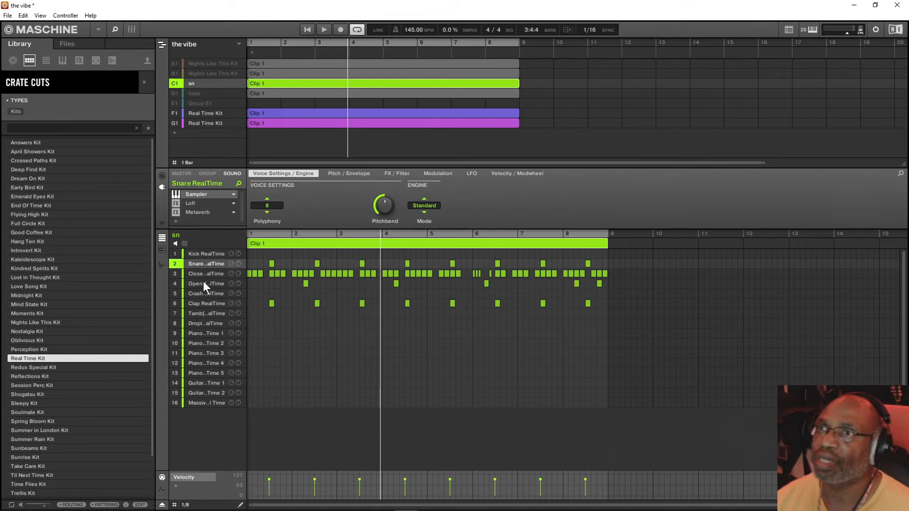
pyautogui.click(205, 304)
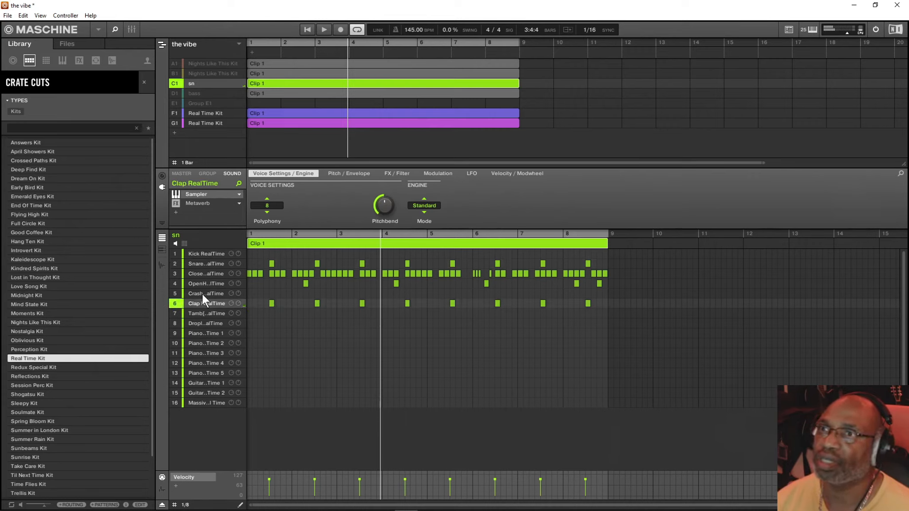
pyautogui.click(206, 285)
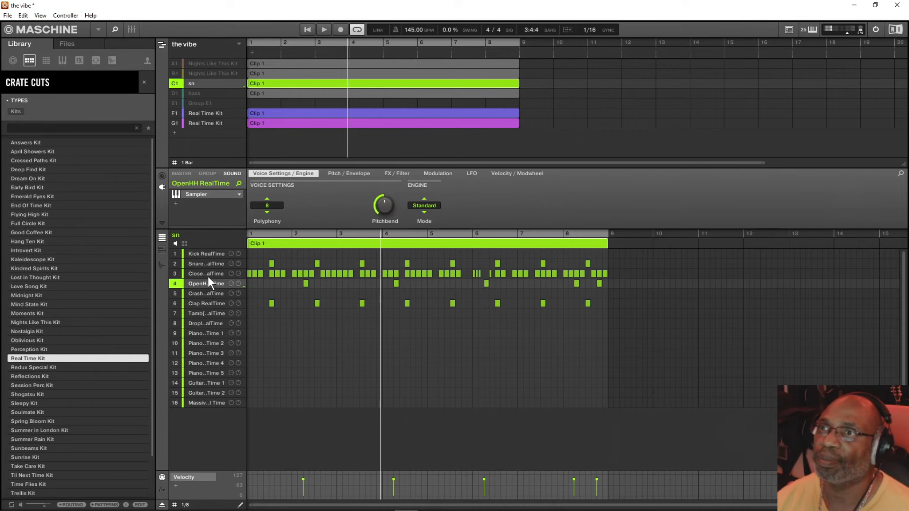
pyautogui.click(207, 275)
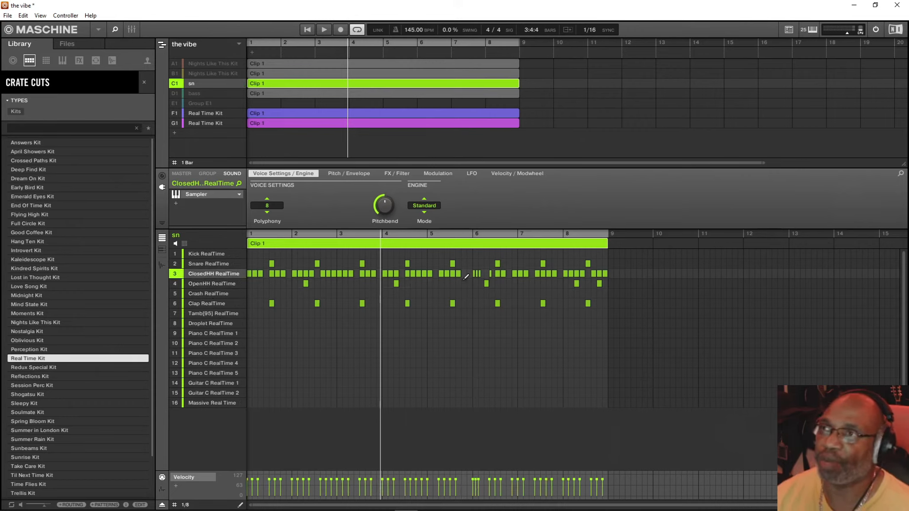
pyautogui.click(588, 304)
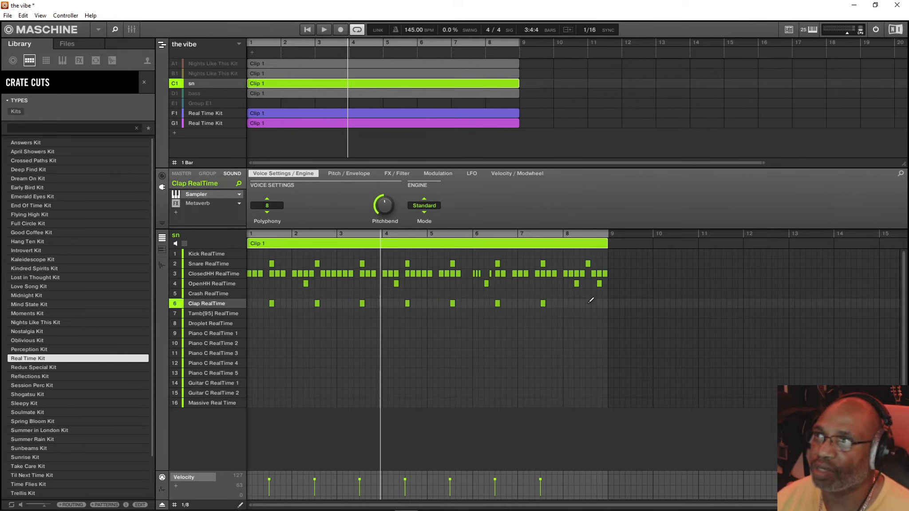
pyautogui.click(542, 303)
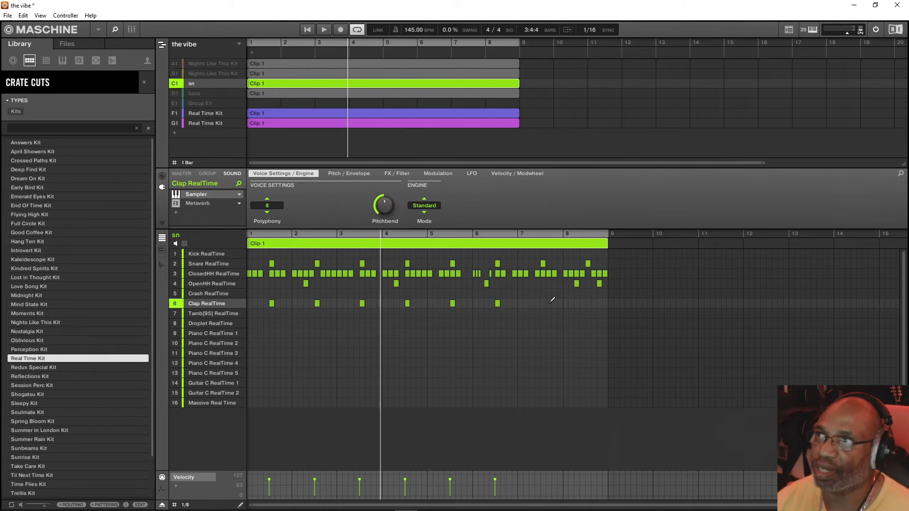
pyautogui.click(526, 304)
pyautogui.click(525, 303)
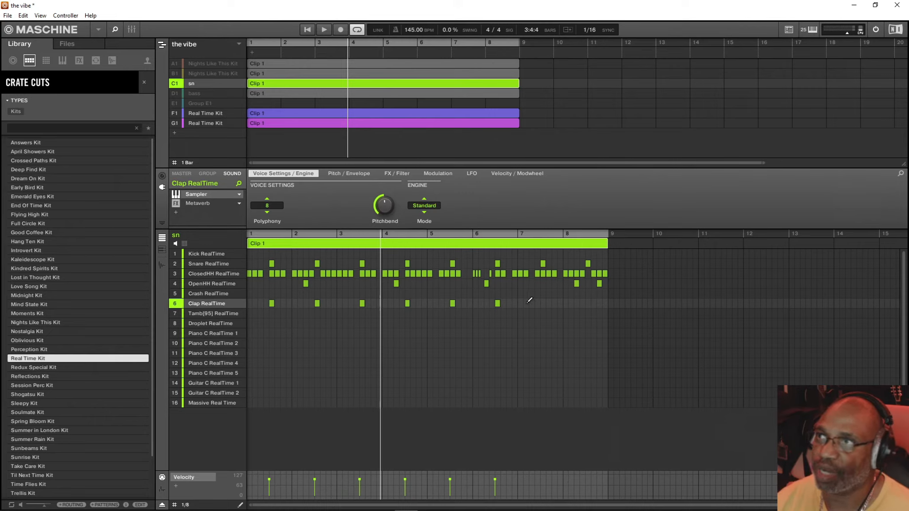
pyautogui.click(497, 303)
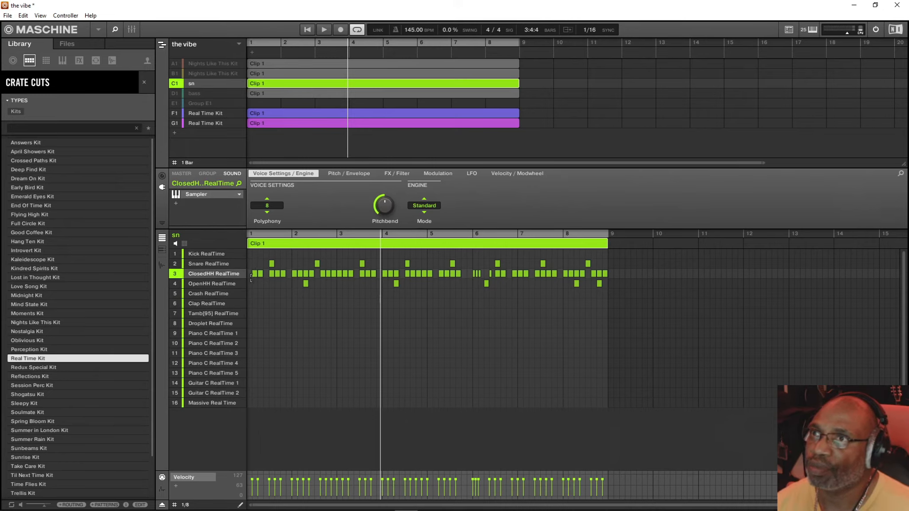
# Delete all ClosedHH RealTime and OpenHH RealTime notes from the sn group's clip
pyautogui.click(253, 274)
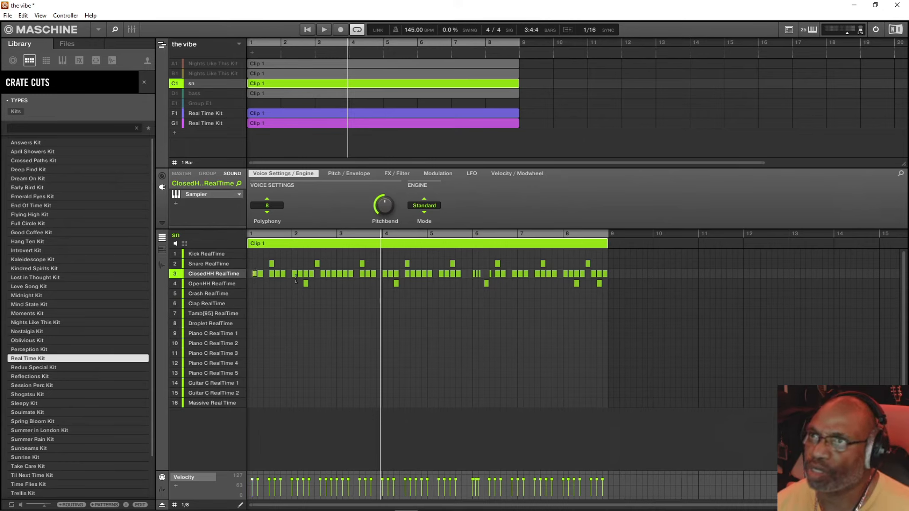
pyautogui.moveTo(254, 274); pyautogui.dragTo(607, 273)
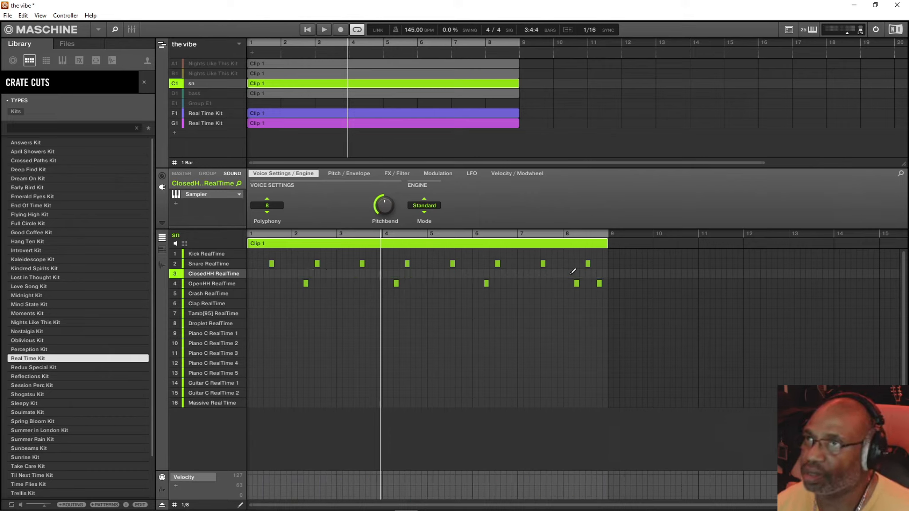
pyautogui.click(288, 284)
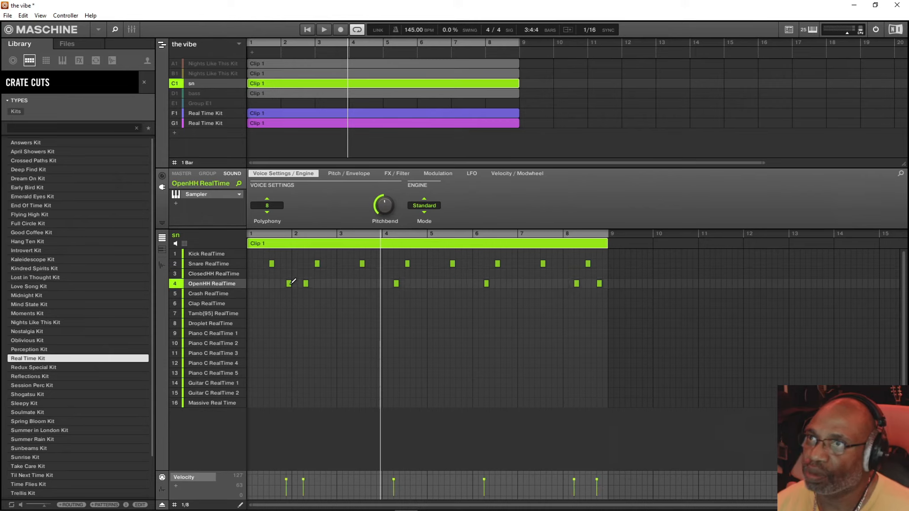
pyautogui.moveTo(289, 285); pyautogui.dragTo(603, 283)
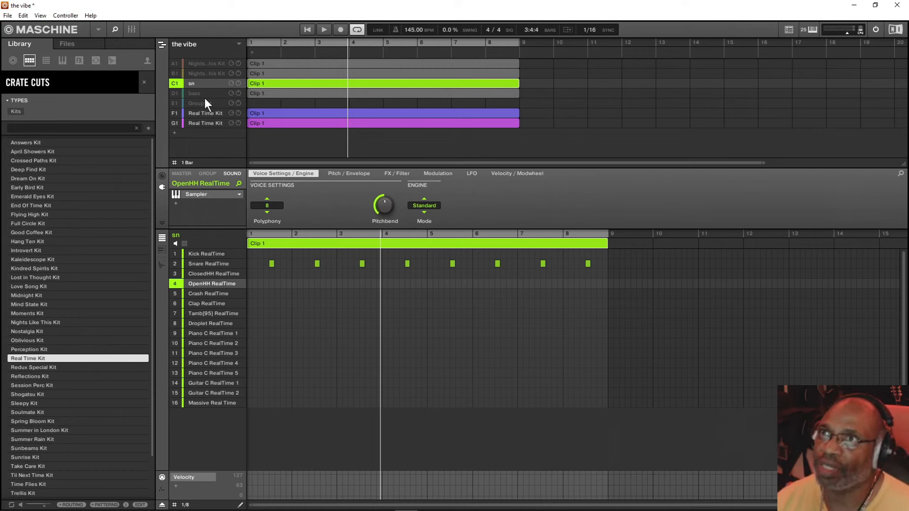
# Delete all Snare RealTime notes from the Real Time Kit copy in group F1
pyautogui.click(199, 113)
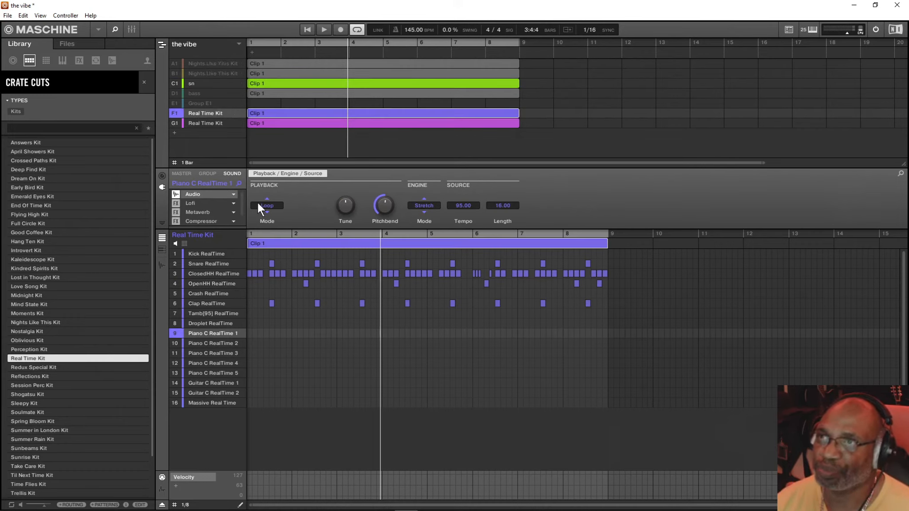
pyautogui.doubleClick(271, 263)
pyautogui.moveTo(317, 263); pyautogui.dragTo(595, 259)
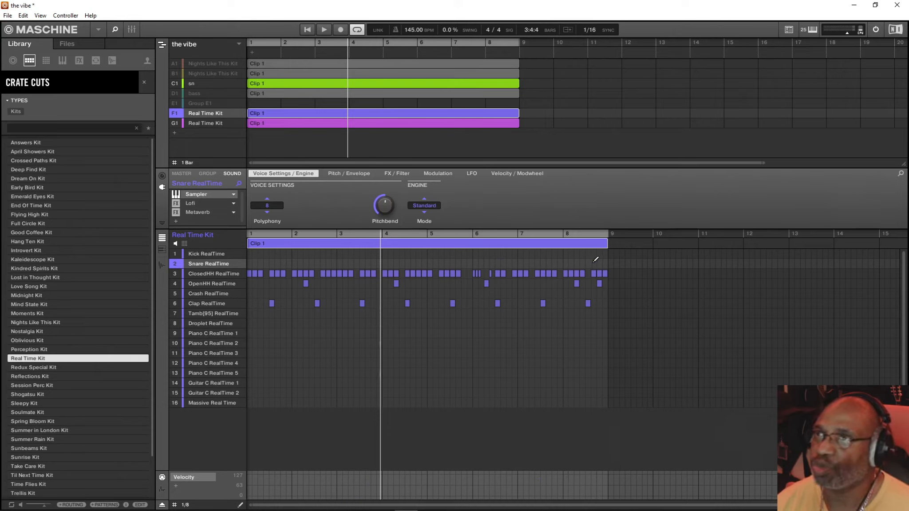
# Audition the open and closed hi-hats of group F1 and rename the group as chh
pyautogui.click(209, 274)
pyautogui.doubleClick(208, 274)
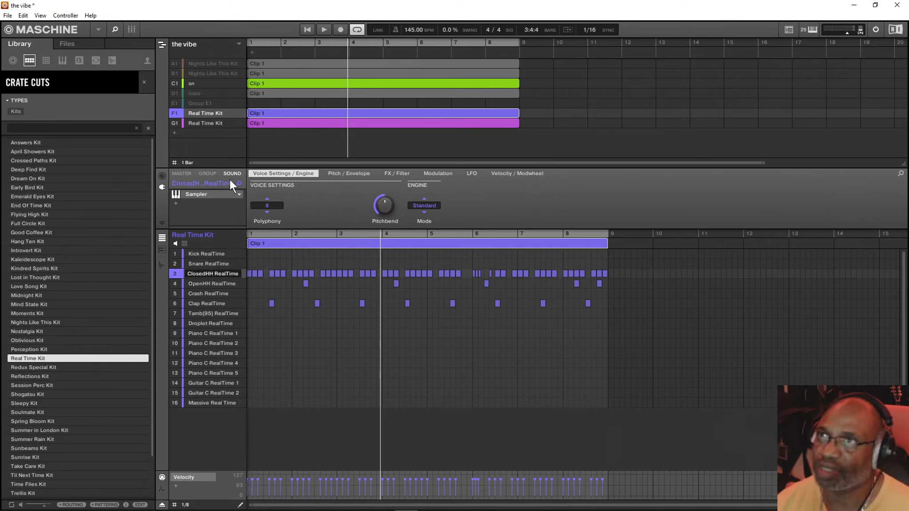
pyautogui.click(218, 283)
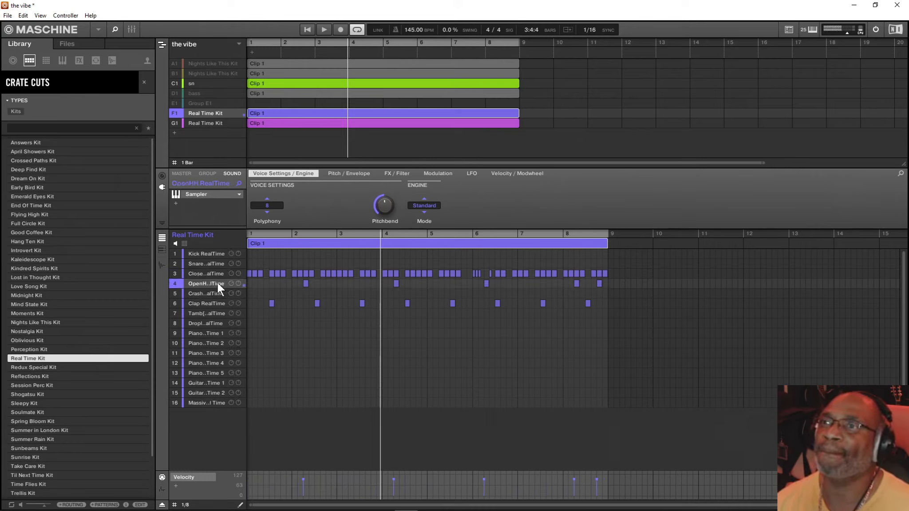
pyautogui.click(214, 272)
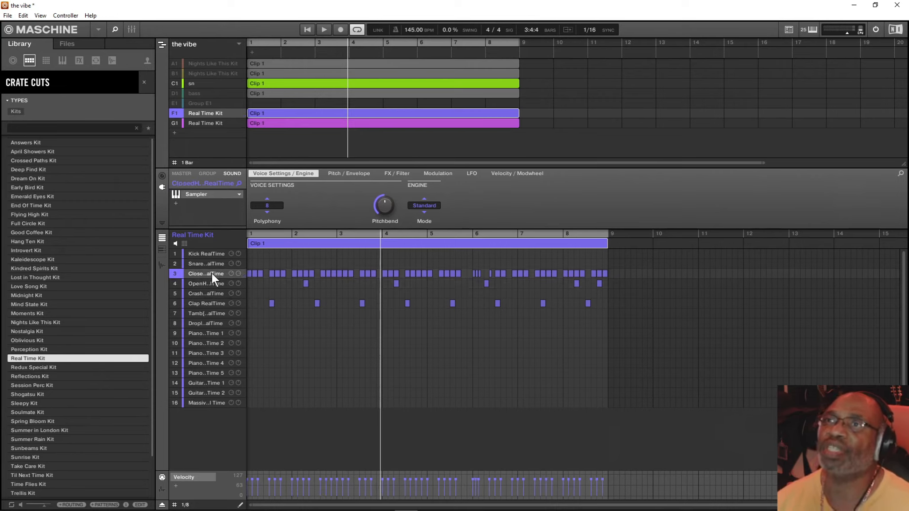
pyautogui.doubleClick(205, 112)
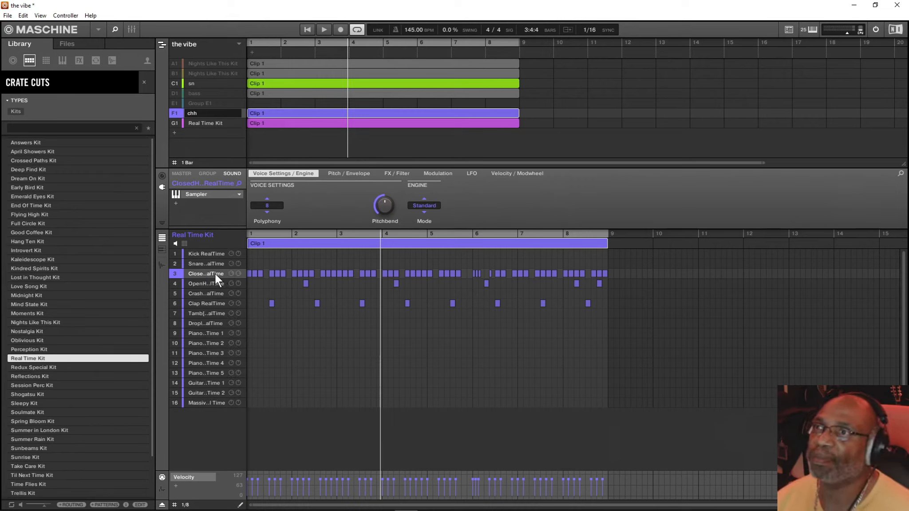
pyautogui.press('Return')
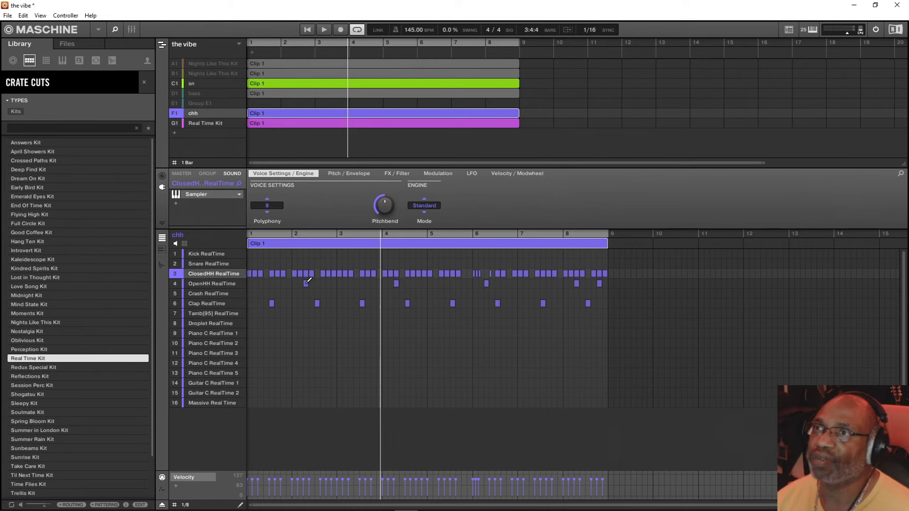
# Delete all OpenHH RealTime notes from the chh group's clip
pyautogui.click(306, 283)
pyautogui.click(396, 283)
pyautogui.click(486, 284)
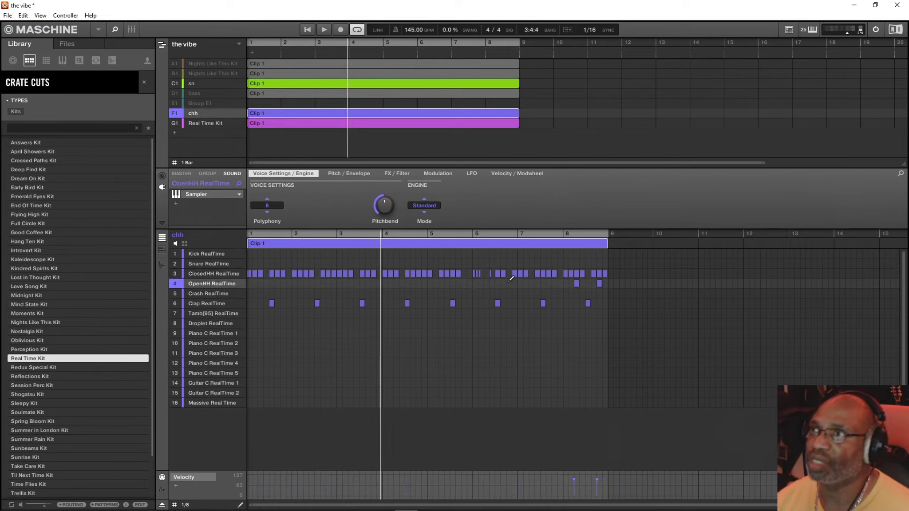
pyautogui.click(576, 284)
pyautogui.click(599, 283)
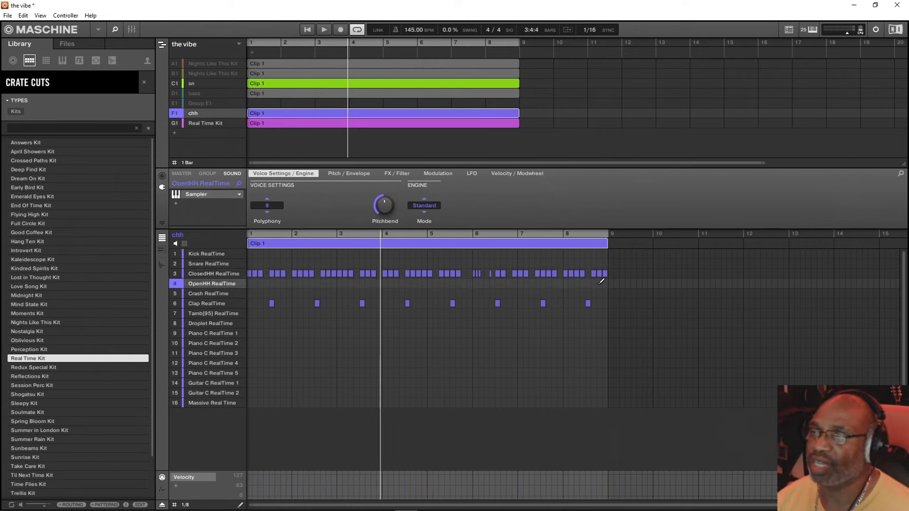
# Delete all Clap RealTime notes from the chh group's clip, leaving only the closed hi-hat pattern
pyautogui.click(273, 303)
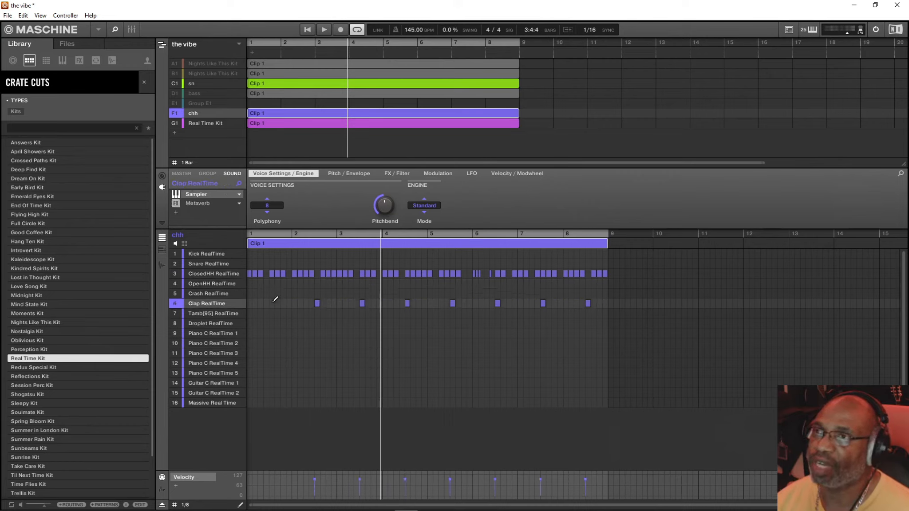
pyautogui.click(316, 303)
pyautogui.click(362, 303)
pyautogui.click(407, 303)
pyautogui.click(452, 303)
pyautogui.click(498, 303)
pyautogui.click(543, 303)
pyautogui.click(588, 303)
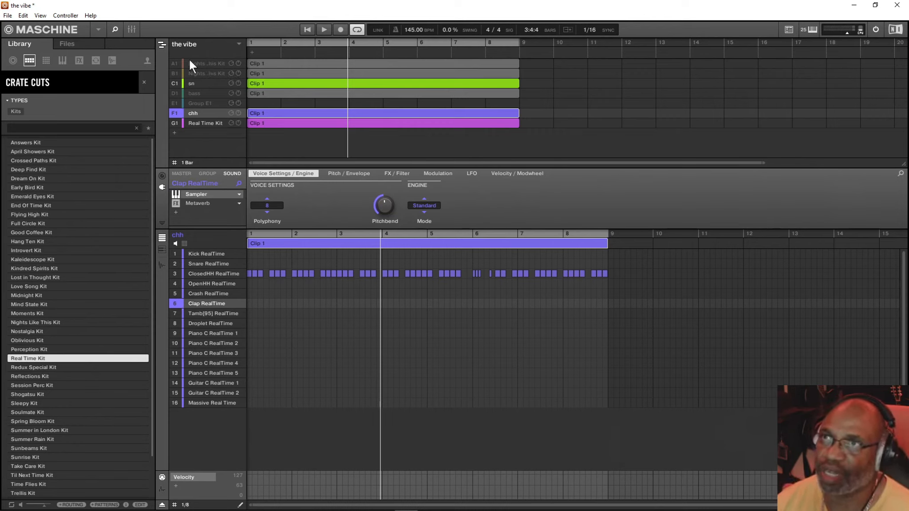
# Audition the Clap RealTime sound of the Real Time Kit in group G1 and rename the group as clp
pyautogui.click(204, 123)
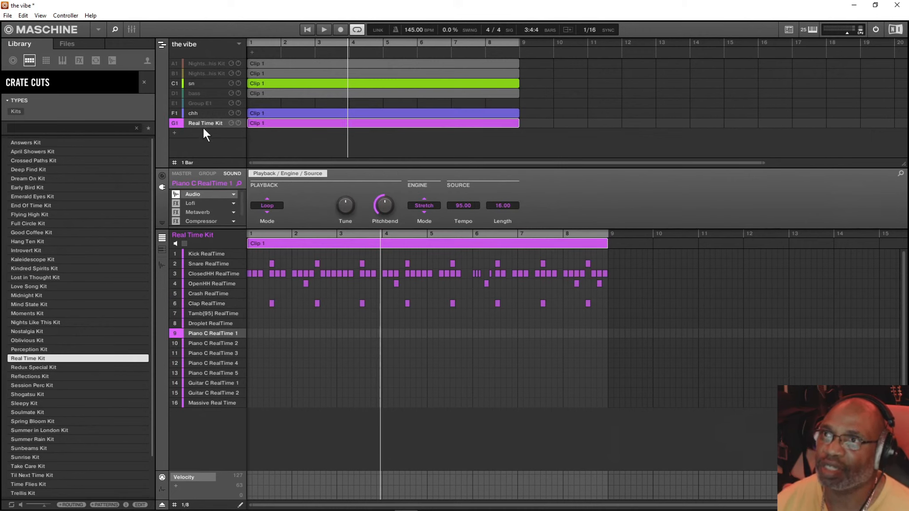
pyautogui.click(207, 304)
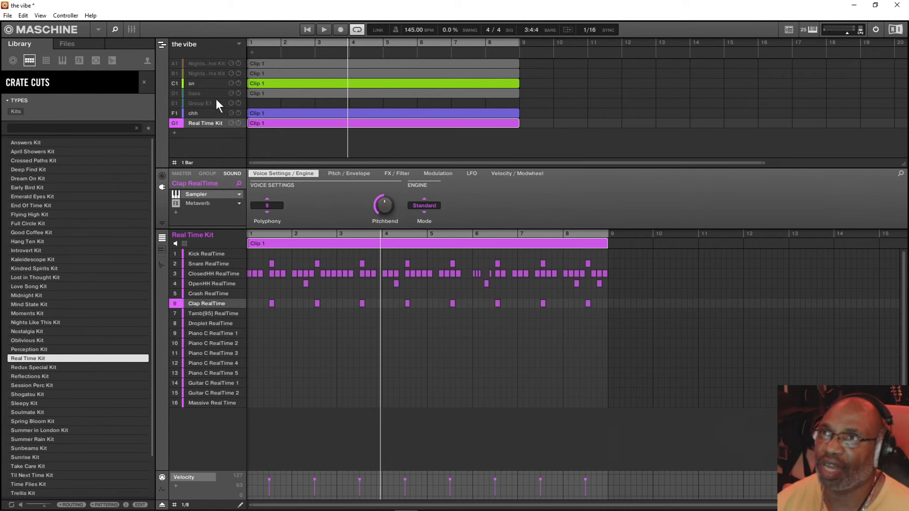
pyautogui.doubleClick(204, 123)
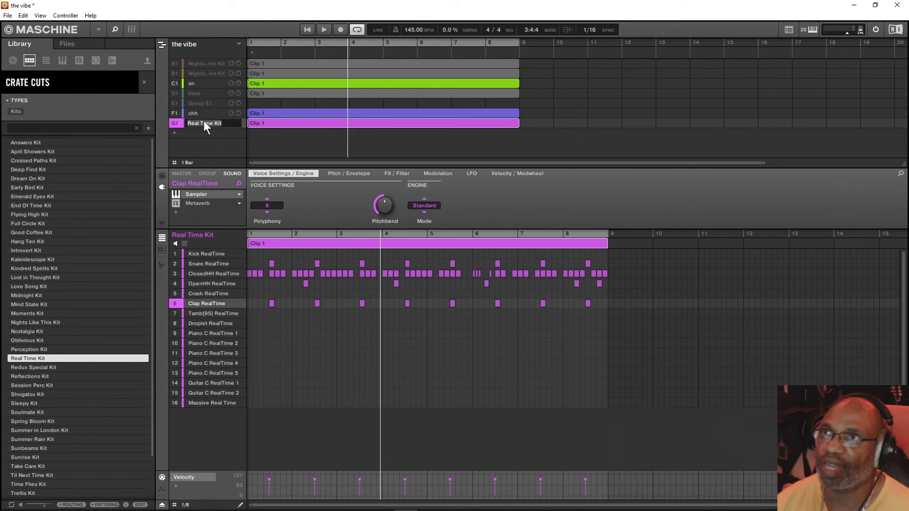
pyautogui.write('clp')
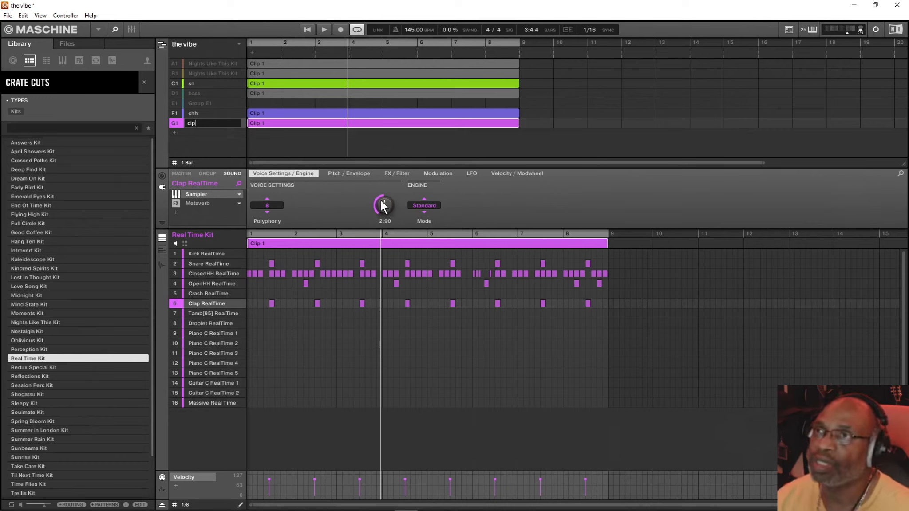
pyautogui.press('Return')
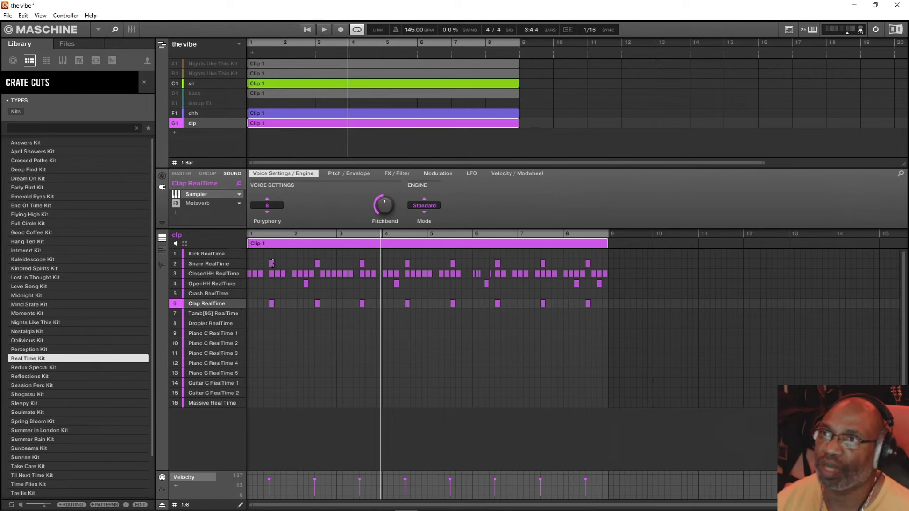
# Delete all Snare, ClosedHH and OpenHH RealTime notes from the clp group's clip, keeping only the claps
pyautogui.moveTo(272, 262); pyautogui.dragTo(595, 263)
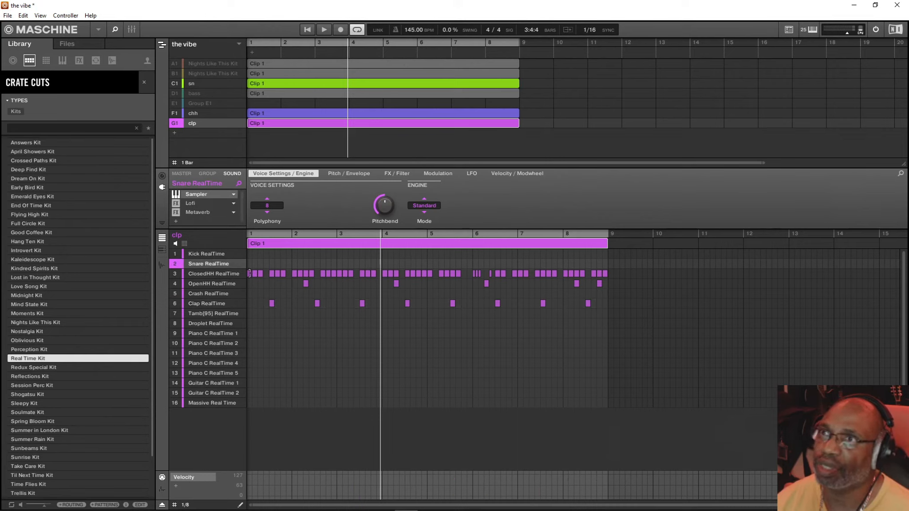
pyautogui.moveTo(252, 274); pyautogui.dragTo(609, 271)
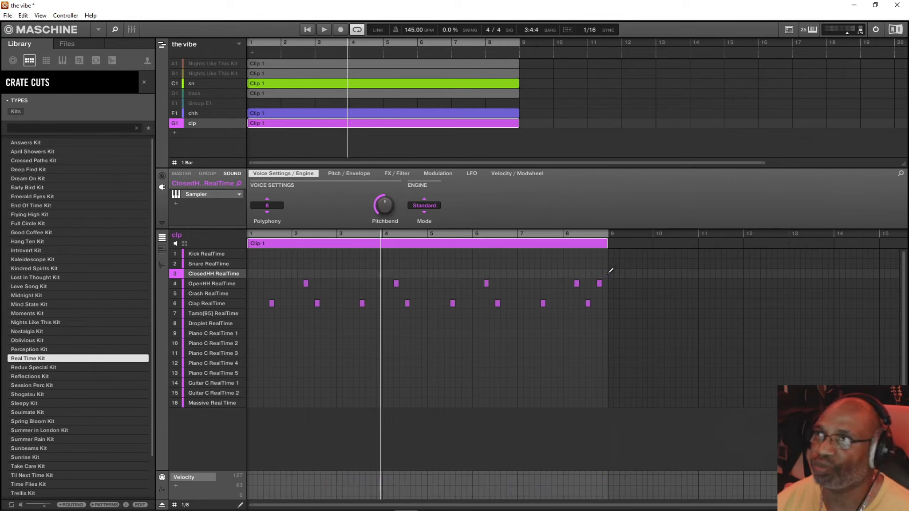
pyautogui.click(306, 283)
pyautogui.click(397, 283)
pyautogui.click(487, 283)
pyautogui.click(576, 283)
pyautogui.click(599, 283)
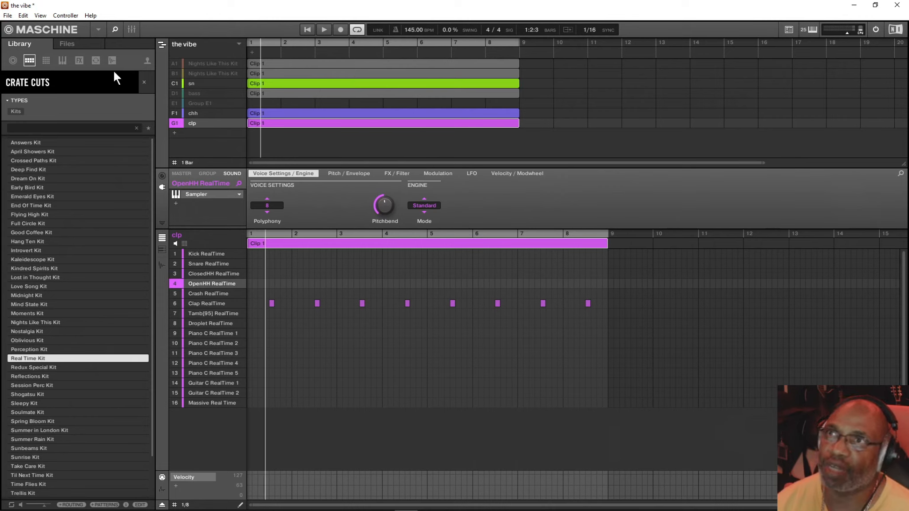
# Toggle solo on the clp group on and off to unmute all groups for playback
pyautogui.rightClick(173, 124)
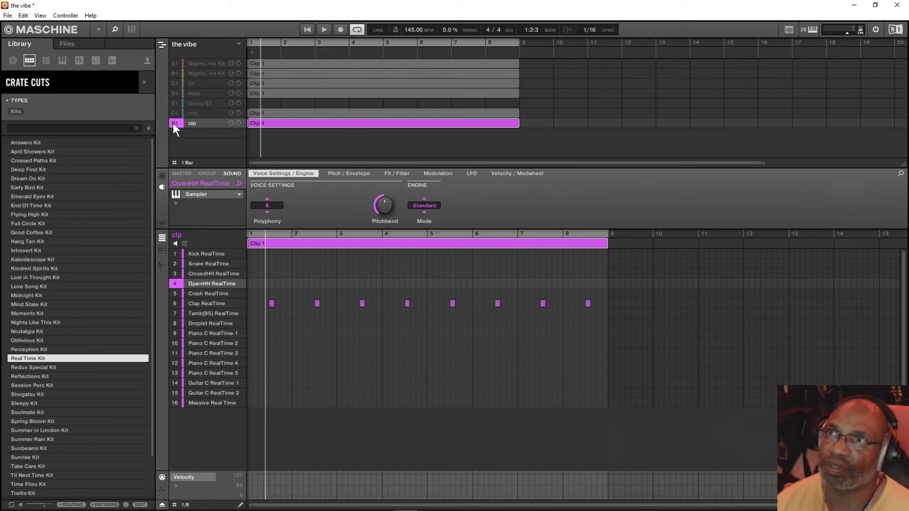
pyautogui.rightClick(173, 124)
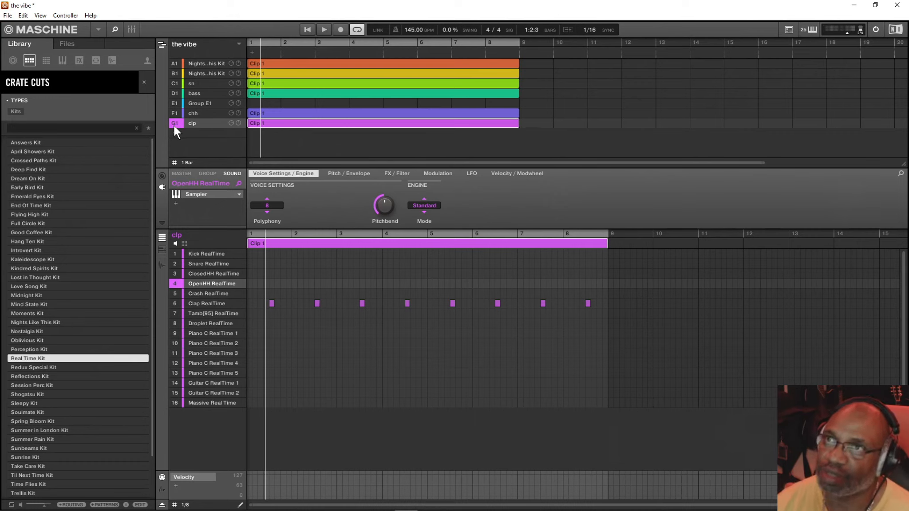
pyautogui.rightClick(175, 125)
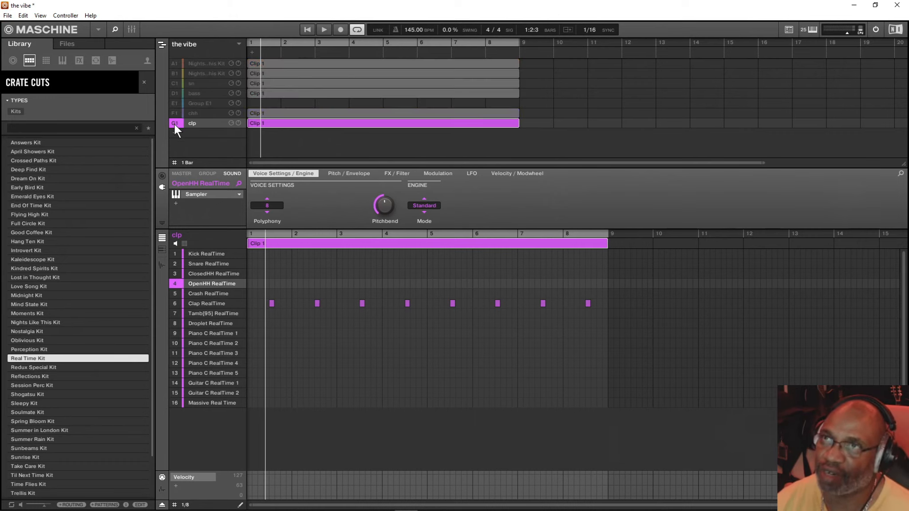
pyautogui.rightClick(175, 124)
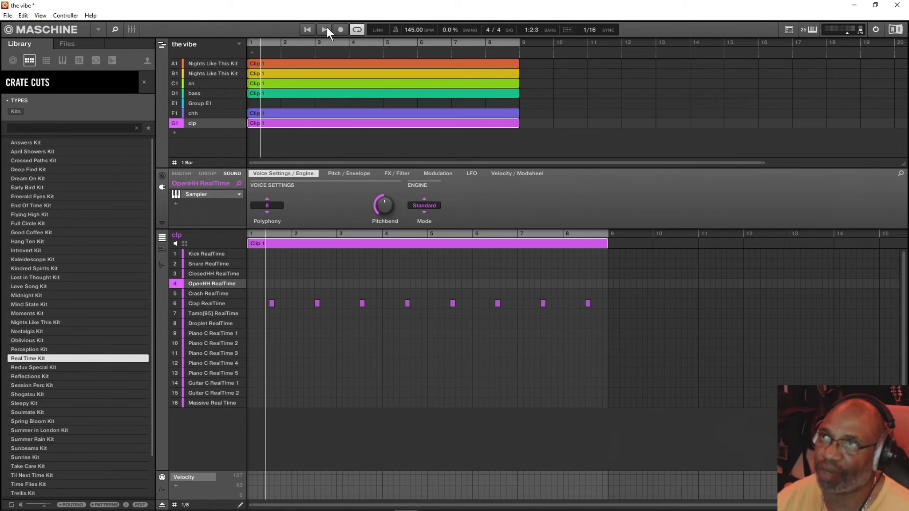